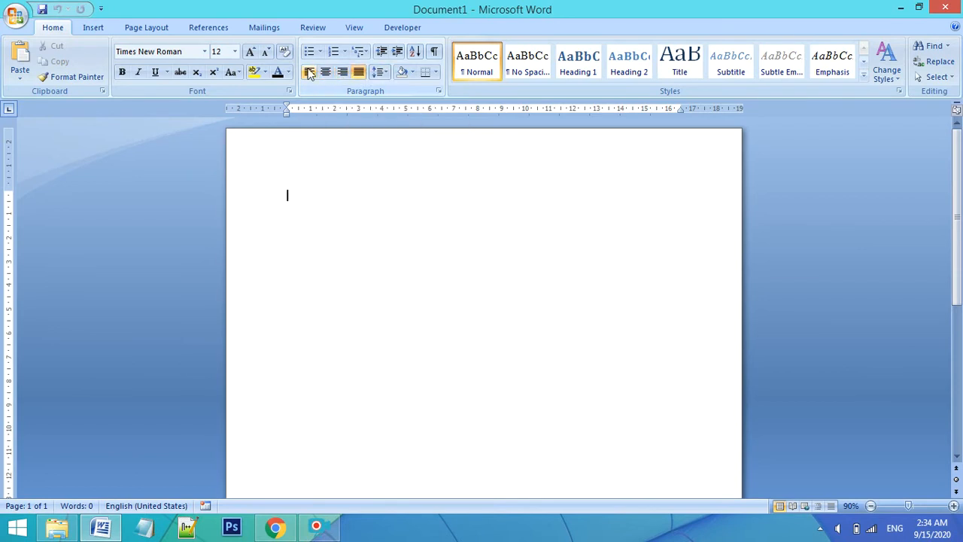
- Try centered, right, justified and left alignment on the empty first paragraph
click(345, 52)
click(344, 52)
click(325, 73)
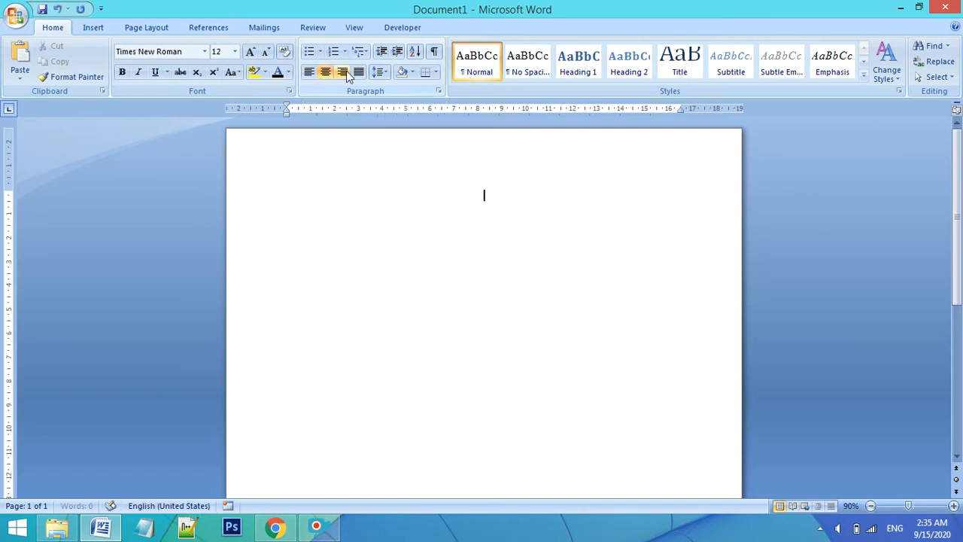
click(344, 72)
click(359, 72)
click(309, 71)
click(342, 71)
click(326, 71)
click(308, 72)
- Examine the bullet and numbering styles offered in their libraries
click(320, 52)
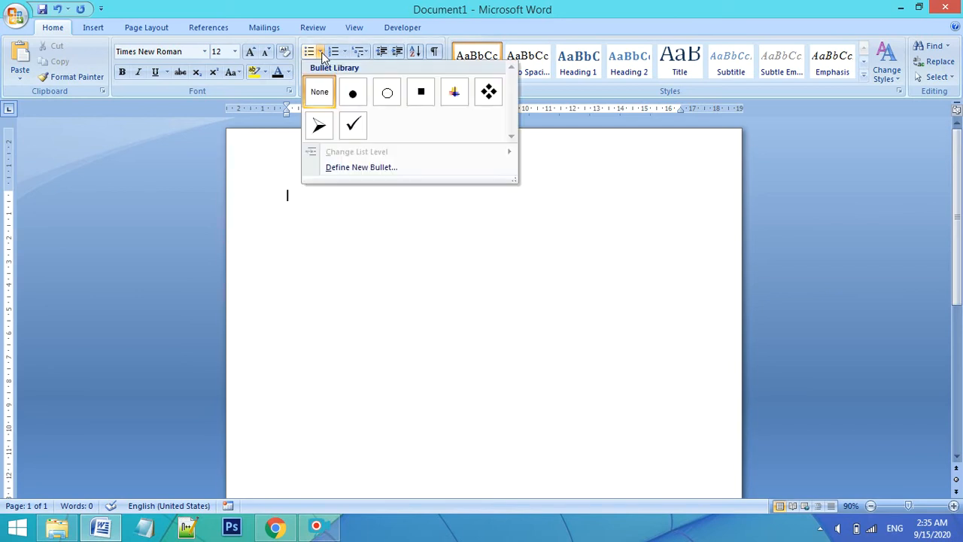
click(322, 54)
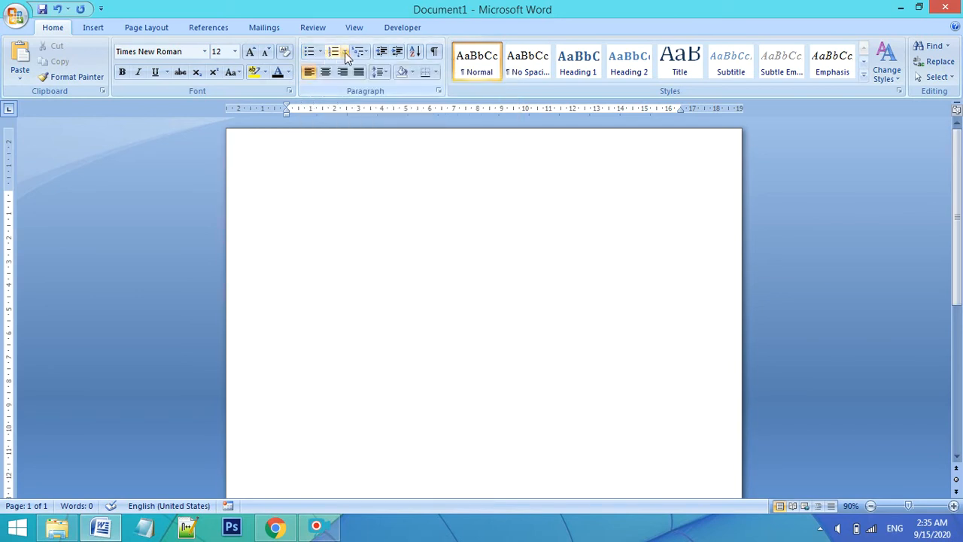
click(345, 52)
click(321, 52)
click(320, 52)
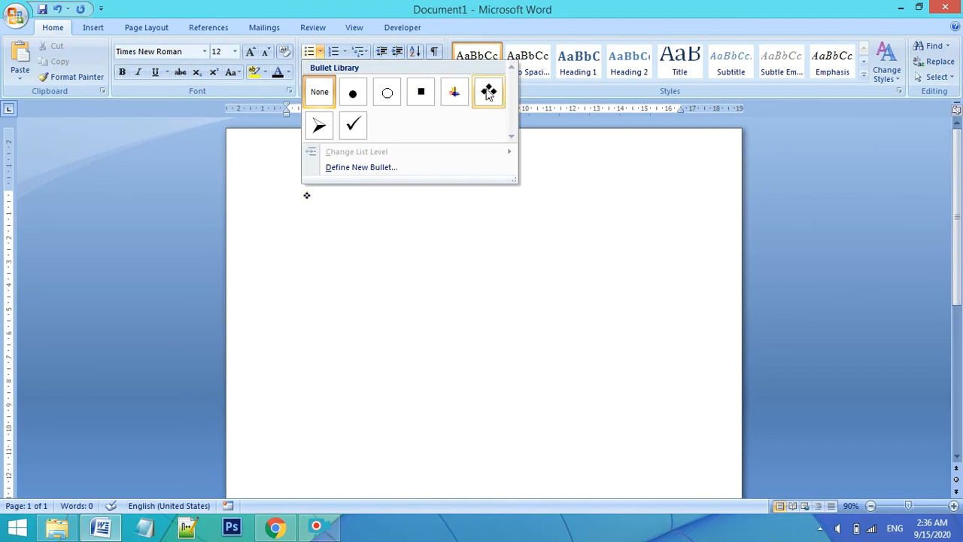
- Try numbering on the empty first paragraph, browse the other number formats, and undo the numbering
click(343, 52)
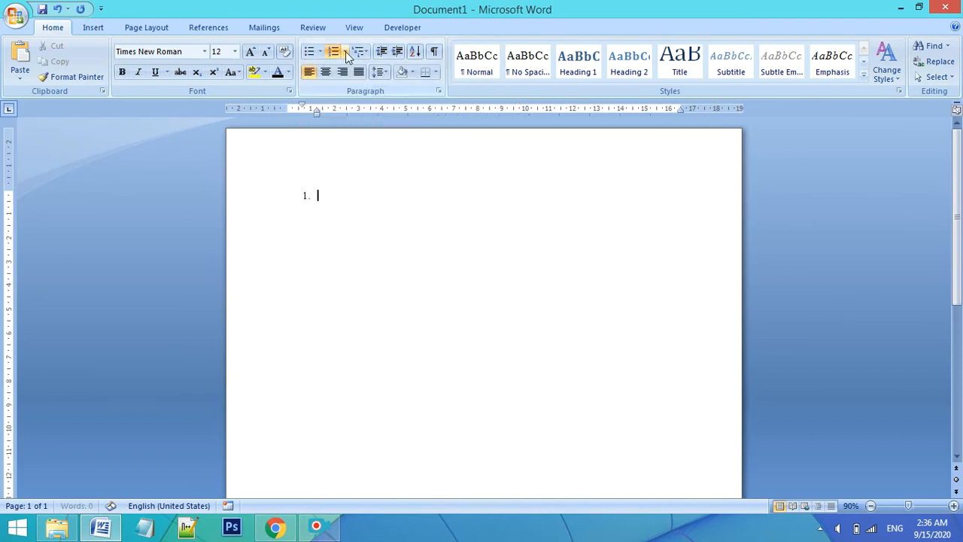
click(345, 52)
scroll(436, 167, down, 3)
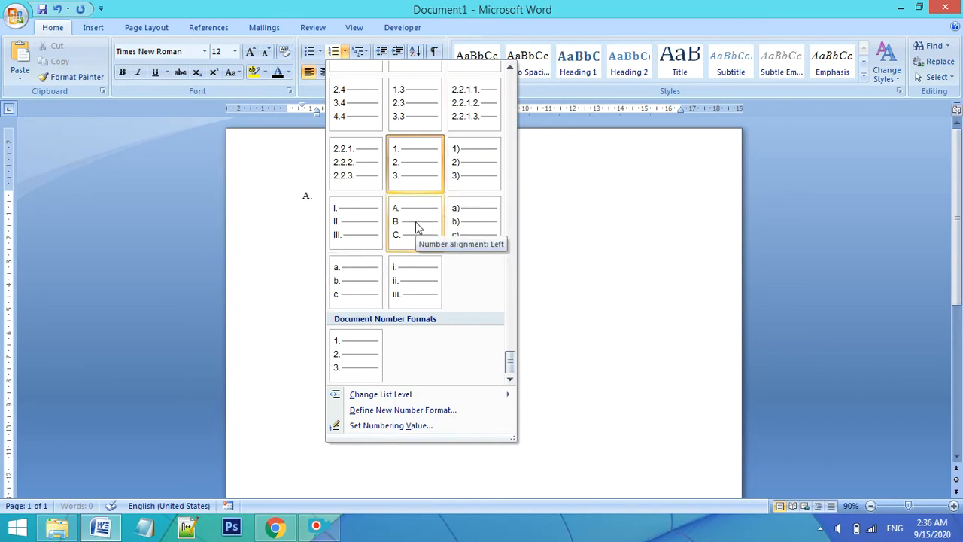
scroll(418, 227, up, 10)
scroll(424, 233, down, 10)
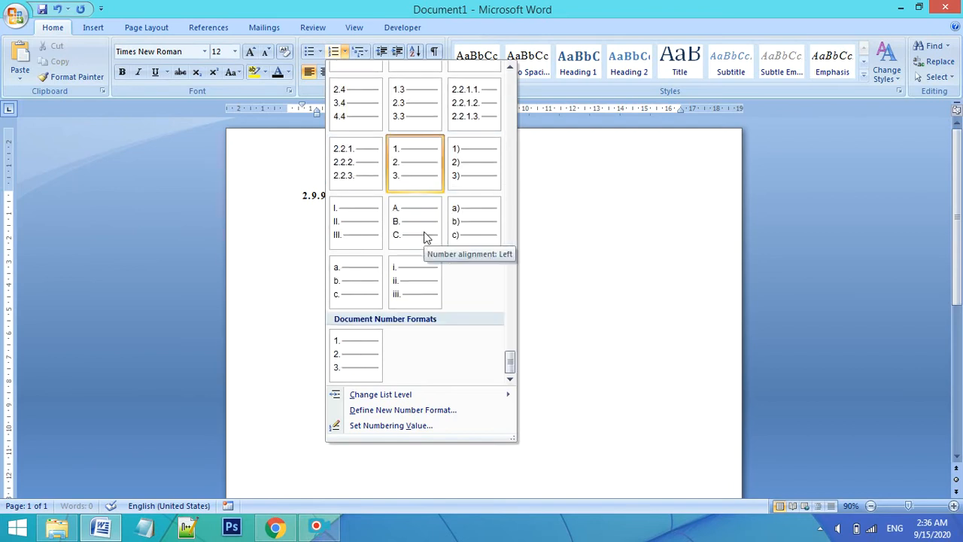
click(577, 230)
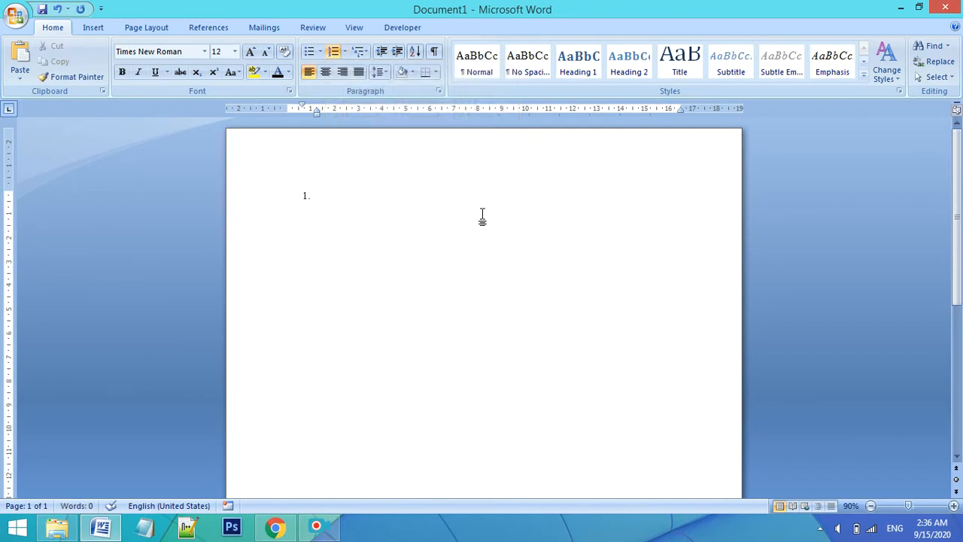
key(ctrl+z)
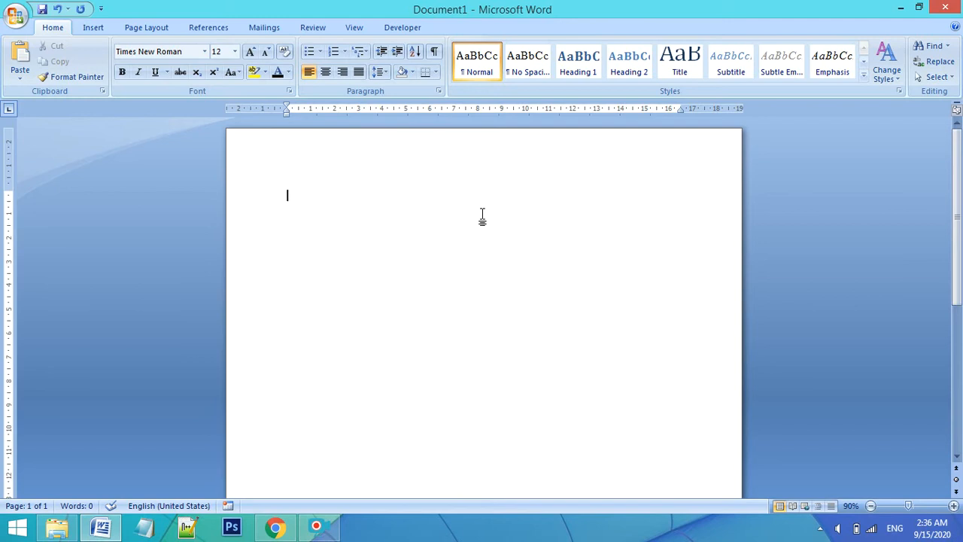
- Enter the headings DAFTAR KENDARAAN DARAT and DAFTR KENDARAAAN LAUT on separate lines with a blank line between them
text(DAFTAR KEND)
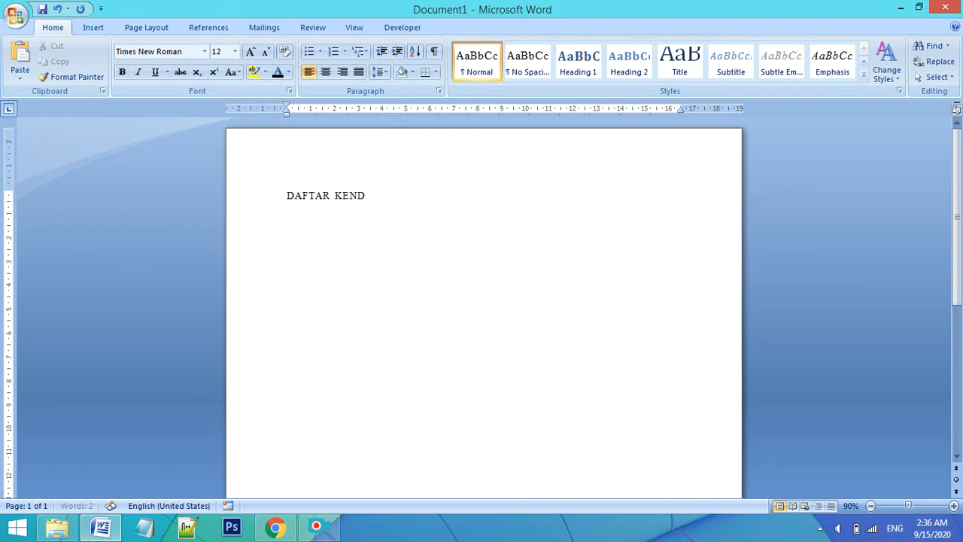
text(ARAAN DARAT)
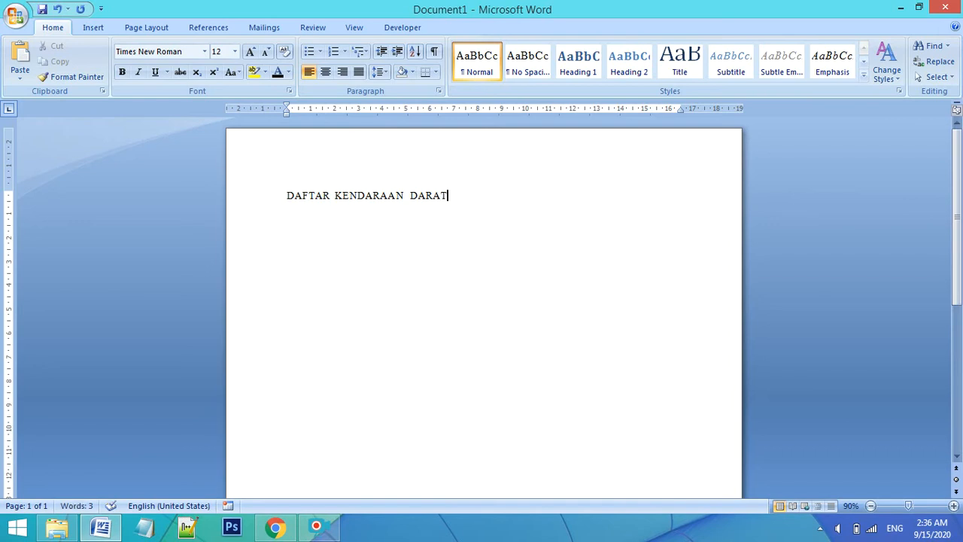
key(Return)
text(DAFTR KENDAR)
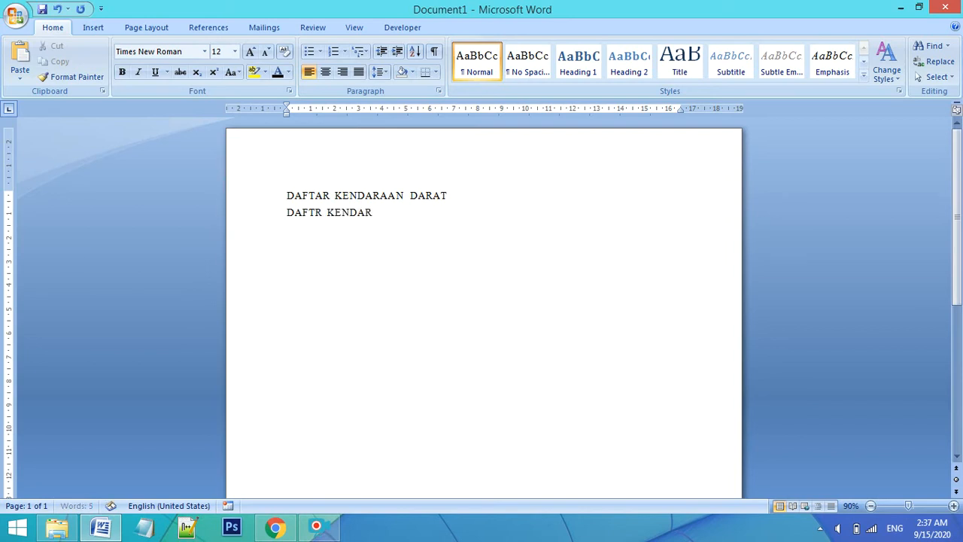
text(AAAN LAUT)
key(Up)
key(End)
key(Return)
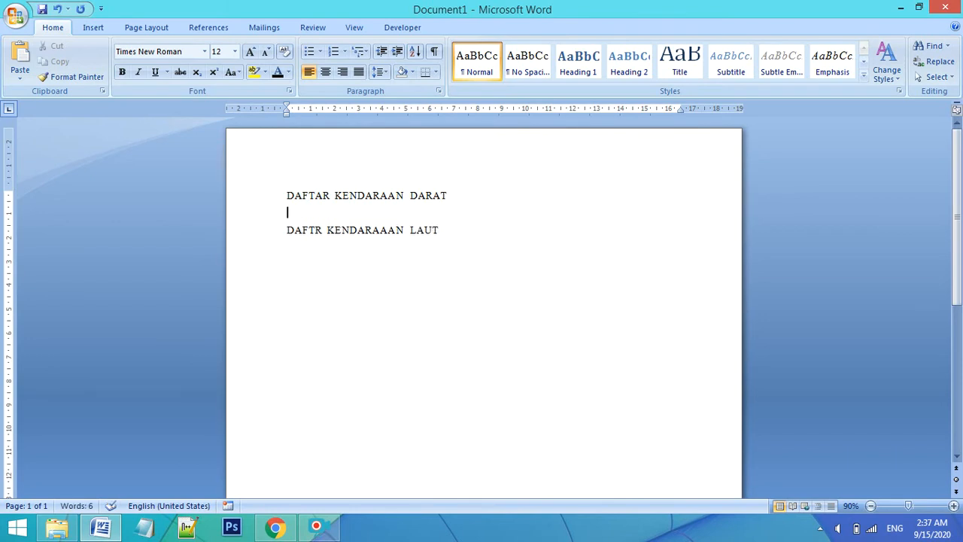
key(Up)
key(Down)
key(Down)
key(Up)
key(Up)
key(shift+End)
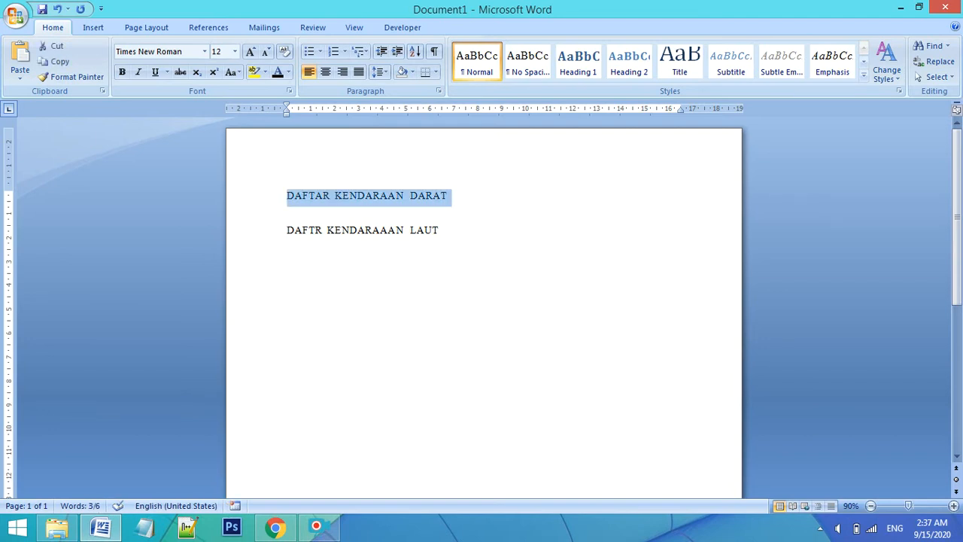
click(440, 230)
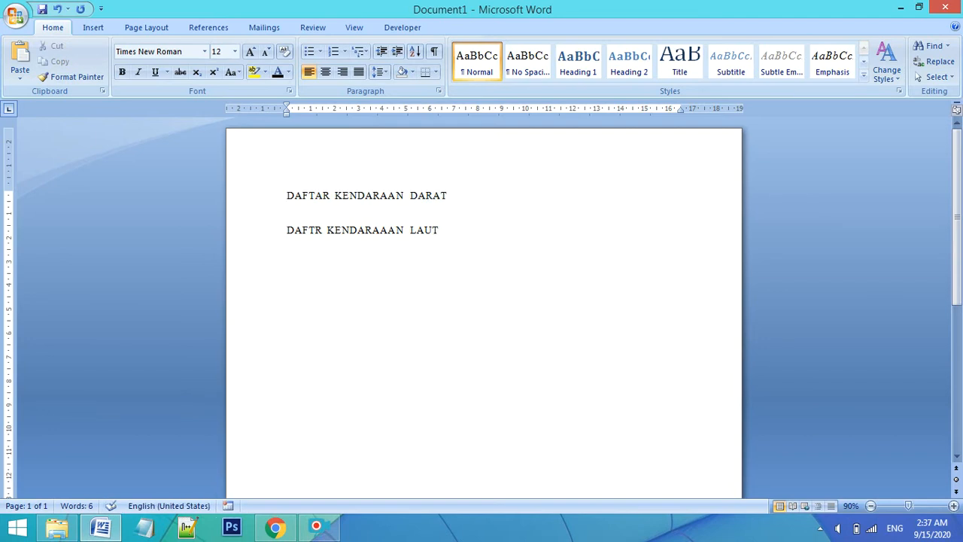
key(shift+Left)
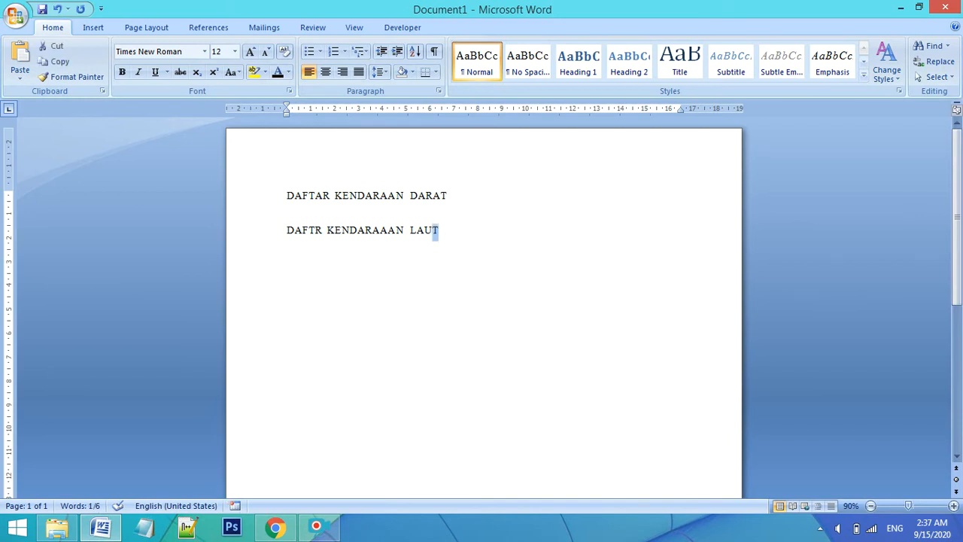
key(Up)
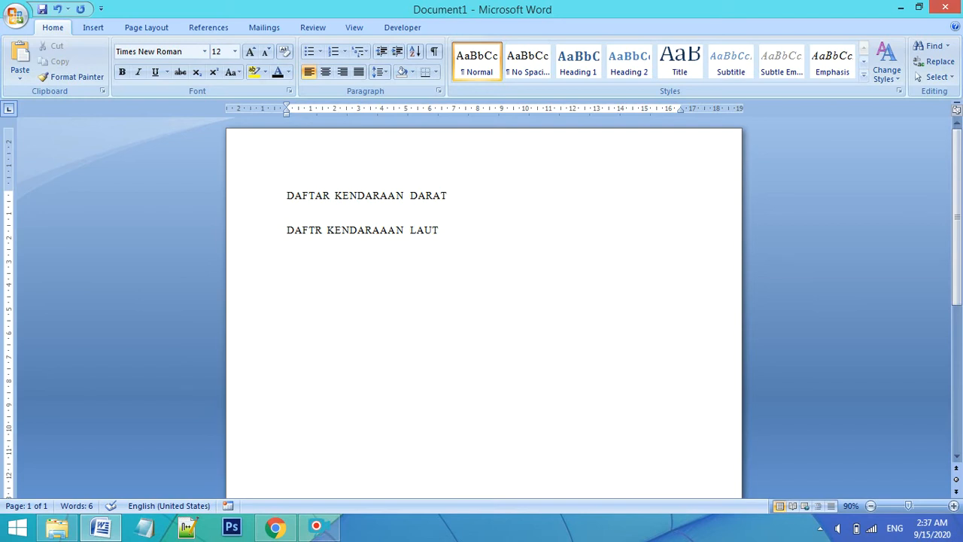
- Select both headings and try centered, right and justified alignment on them
key(shift+Down)
key(shift+Down)
key(shift+Down)
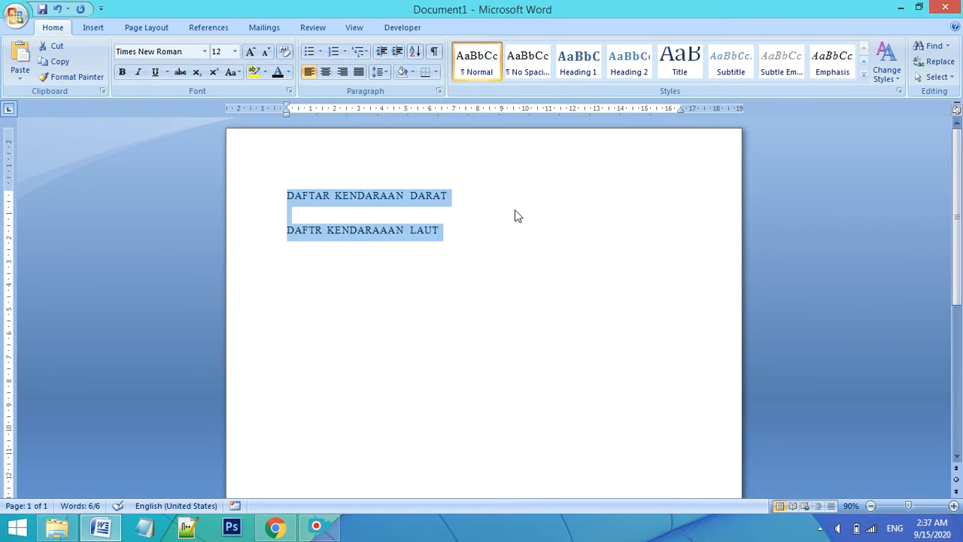
click(324, 74)
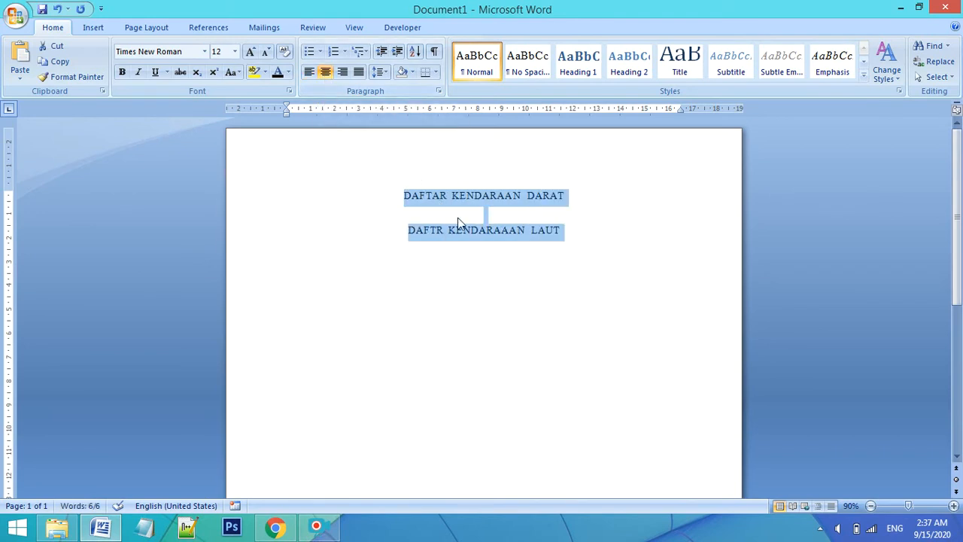
click(342, 72)
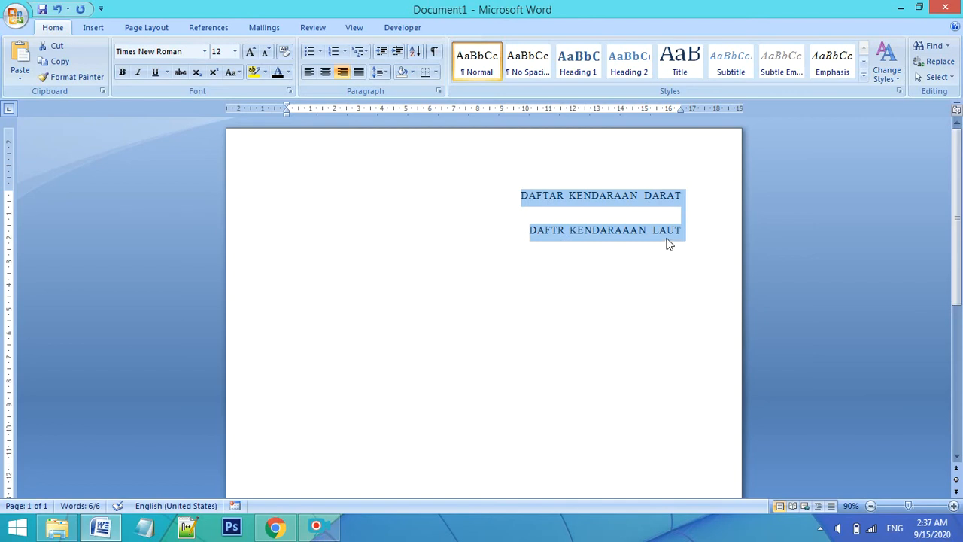
click(360, 73)
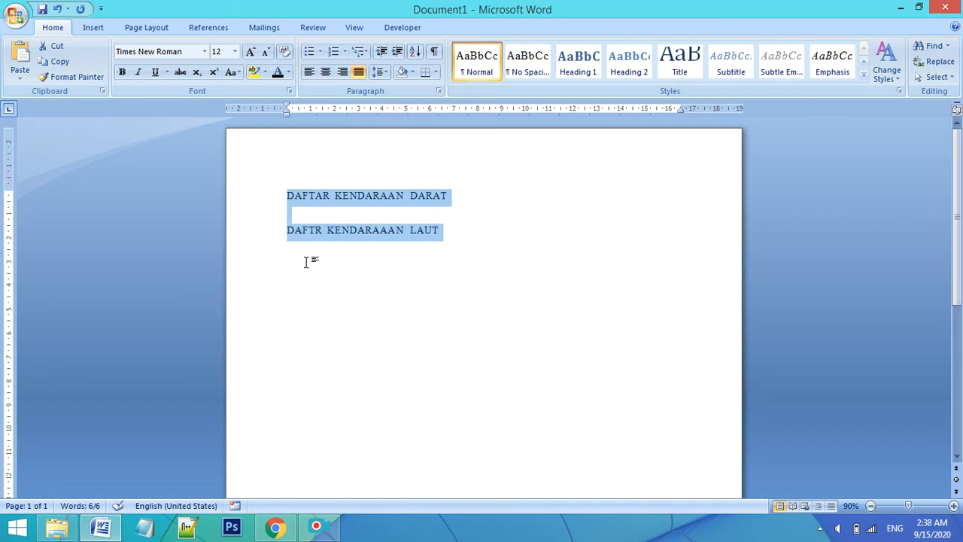
click(343, 71)
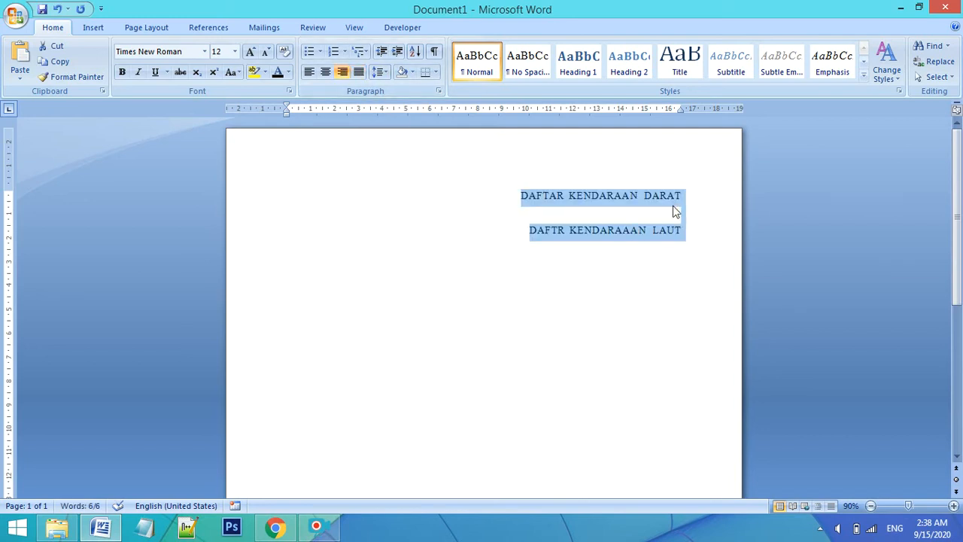
click(522, 218)
- Center both headings and make them bold
drag(514, 188, 667, 245)
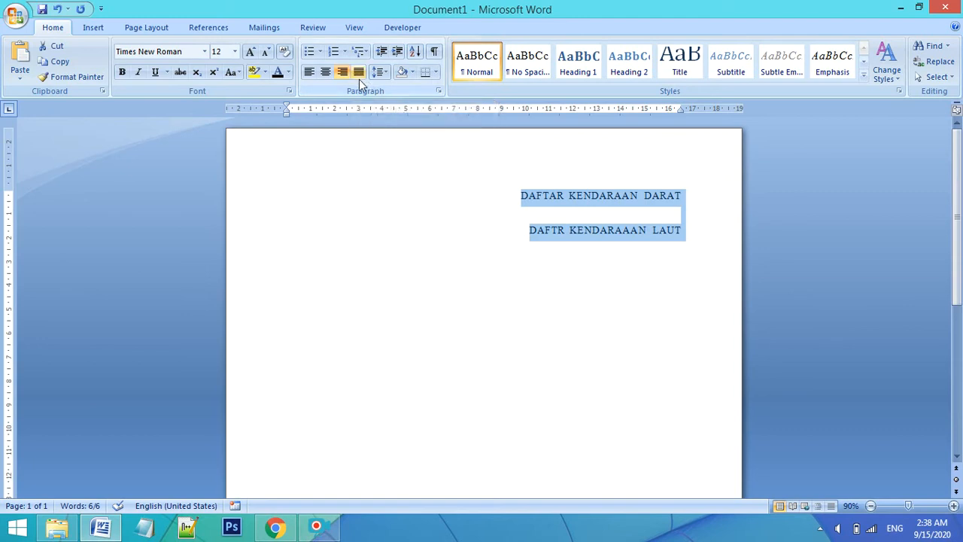
click(327, 77)
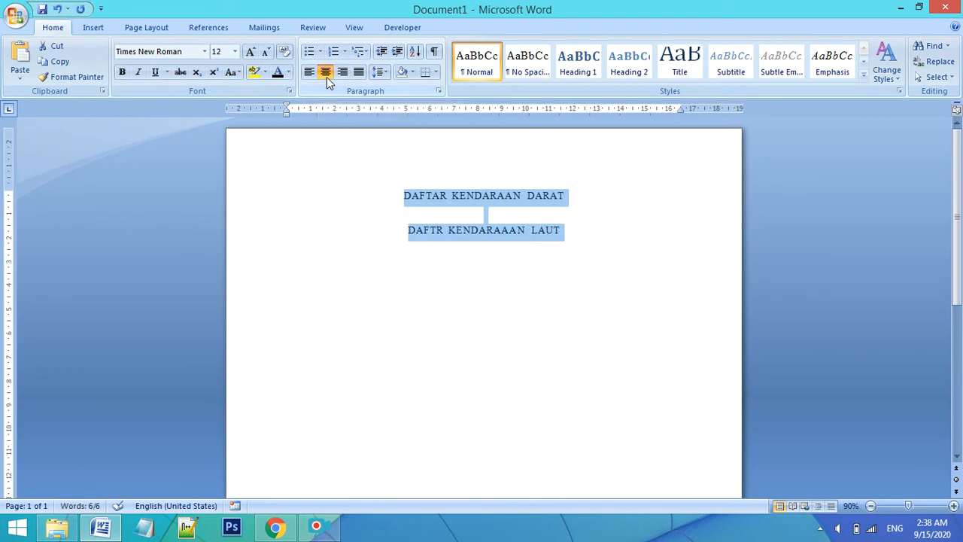
key(ctrl+b)
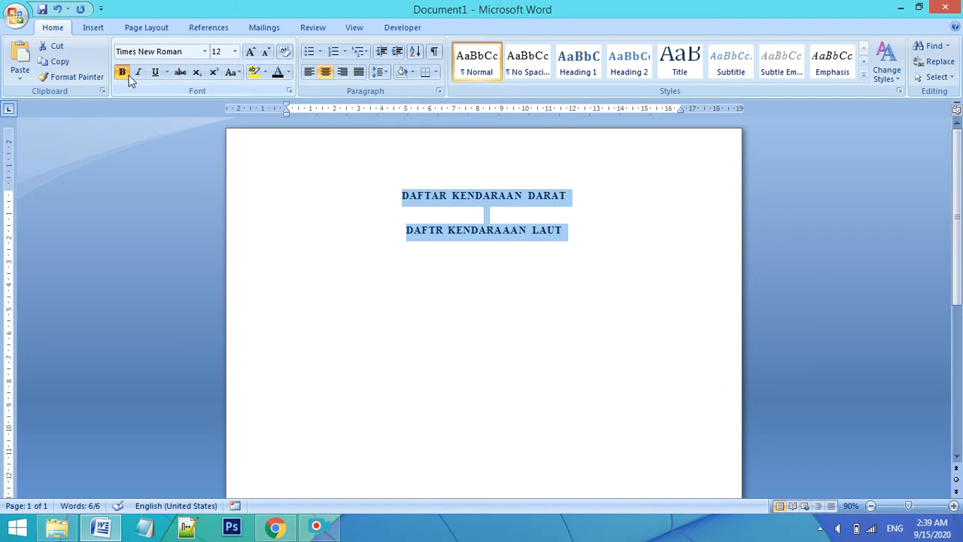
- Add a left-aligned line with a check mark bullet below the heading DAFTAR KENDARAAN DARAT
click(492, 213)
click(577, 196)
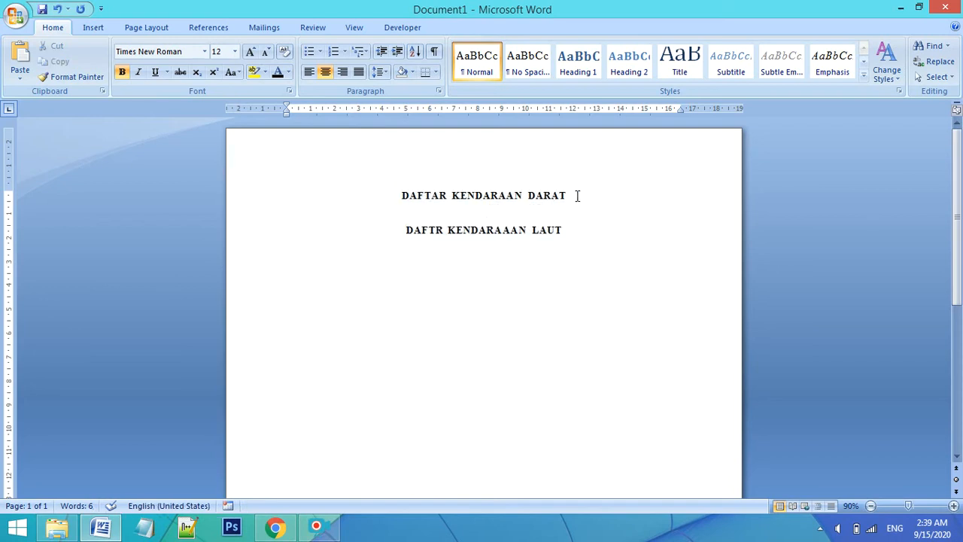
key(Return)
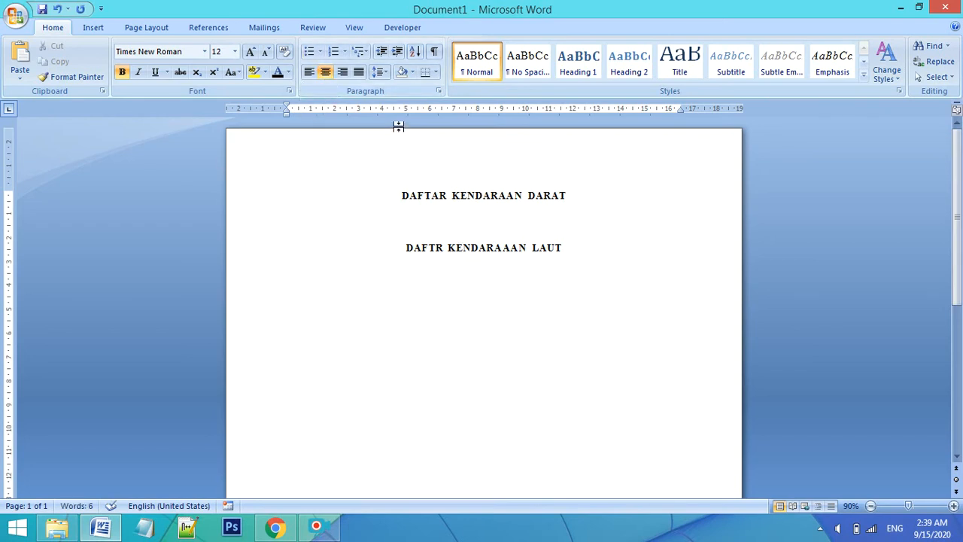
click(308, 71)
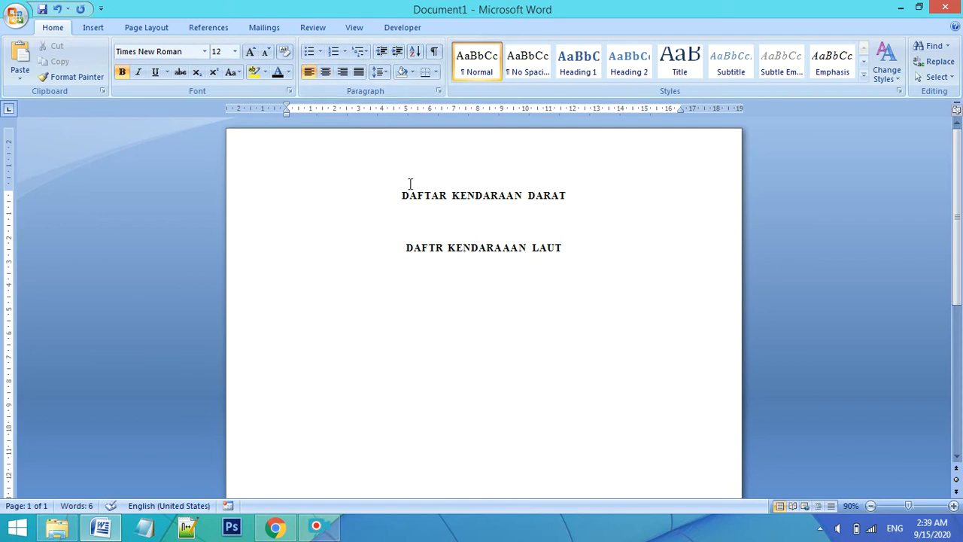
click(321, 52)
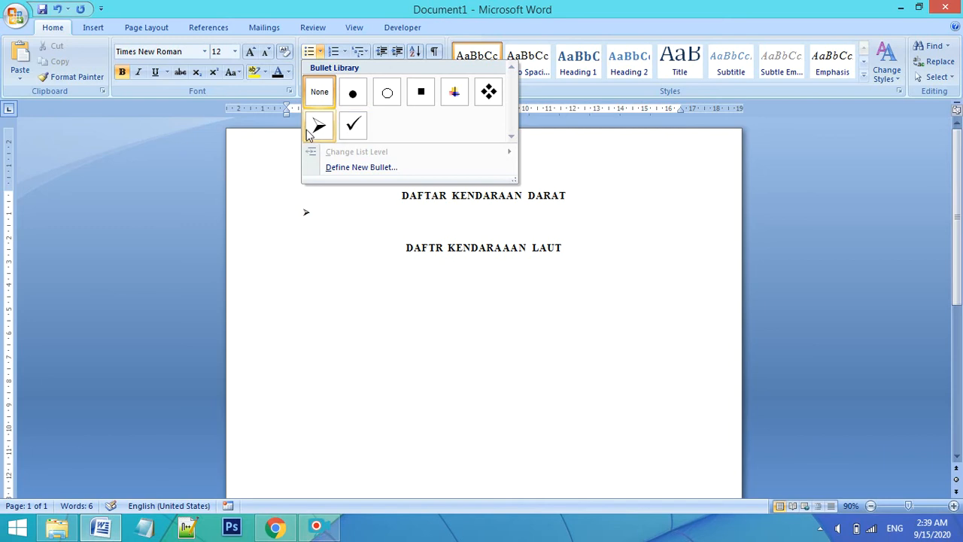
click(350, 127)
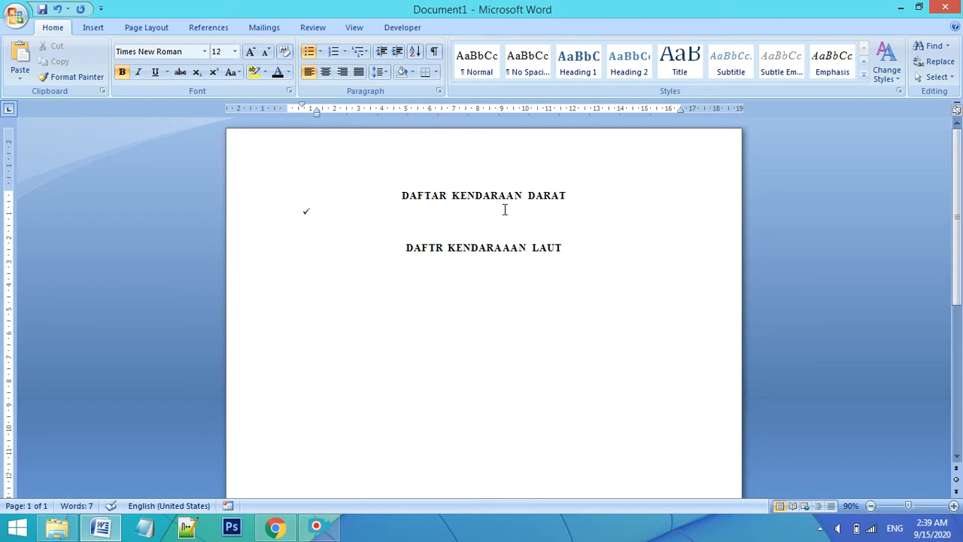
- Enter Motor as the first item of the check mark list under the DARAT heading
text(mot)
key(BackSpace)
key(BackSpace)
key(BackSpace)
text(o)
key(BackSpace)
text(Motor)
key(BackSpace)
text(r)
key(Return)
- Add Mobil and Kereta as the next two items of the check mark list
text(M)
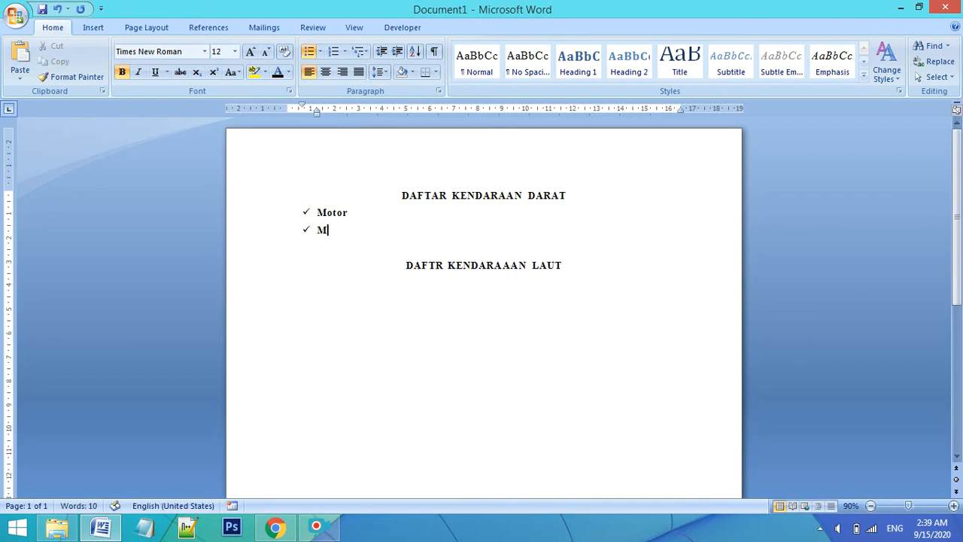
text(OBI)
key(BackSpace)
key(BackSpace)
key(BackSpace)
text(obil)
key(Return)
text(S)
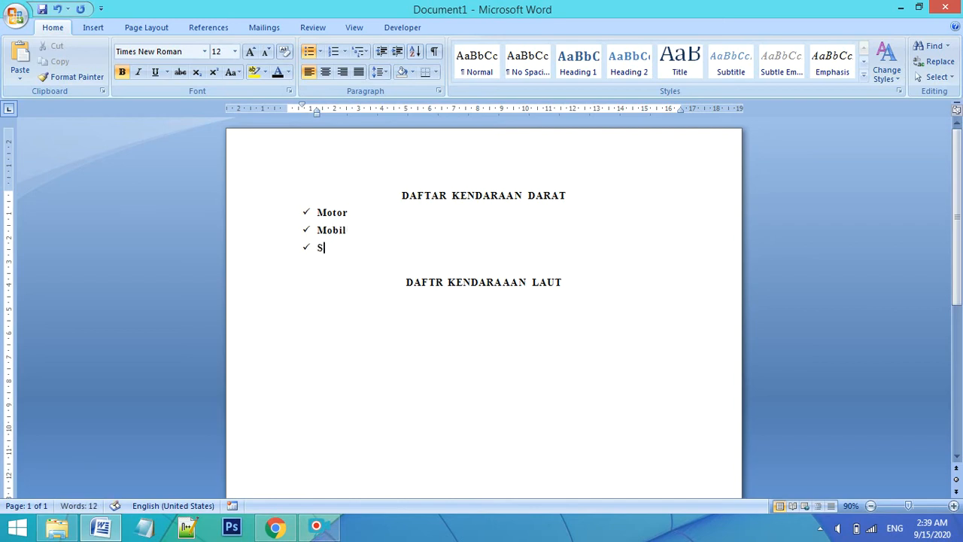
key(BackSpace)
text(Kereta)
key(Return)
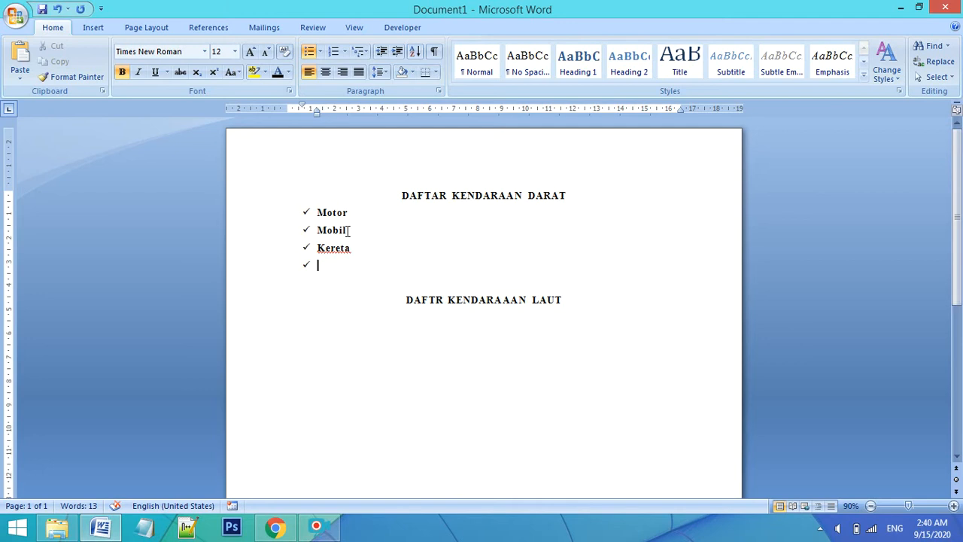
- Add three items reading Test to the check mark list and end the list with an empty line
text(tee)
key(BackSpace)
text(st)
key(Return)
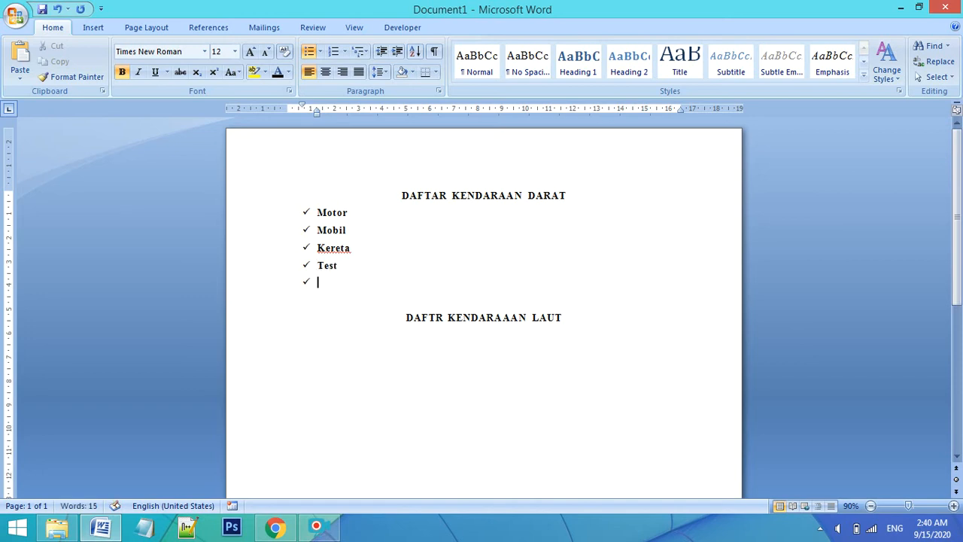
text(test)
key(Return)
text(t)
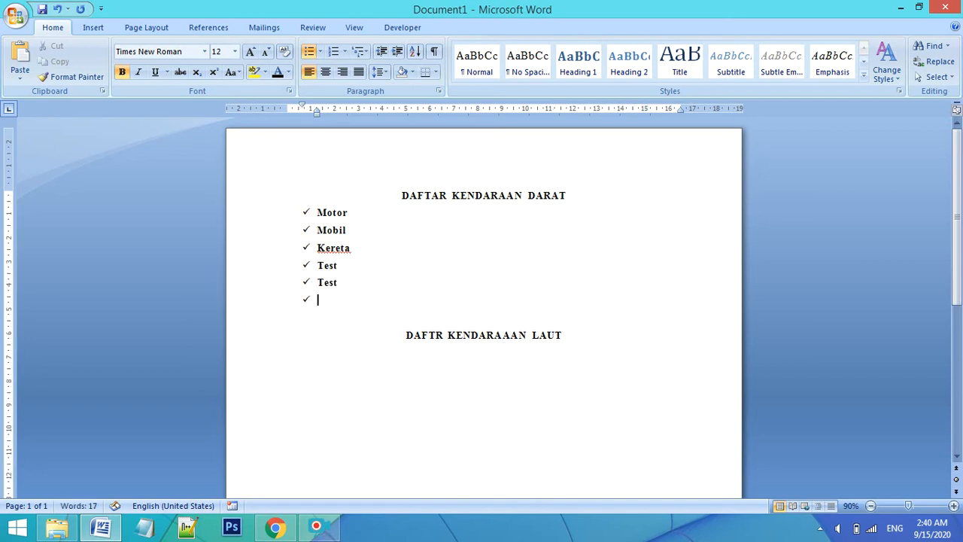
text(est)
key(Return)
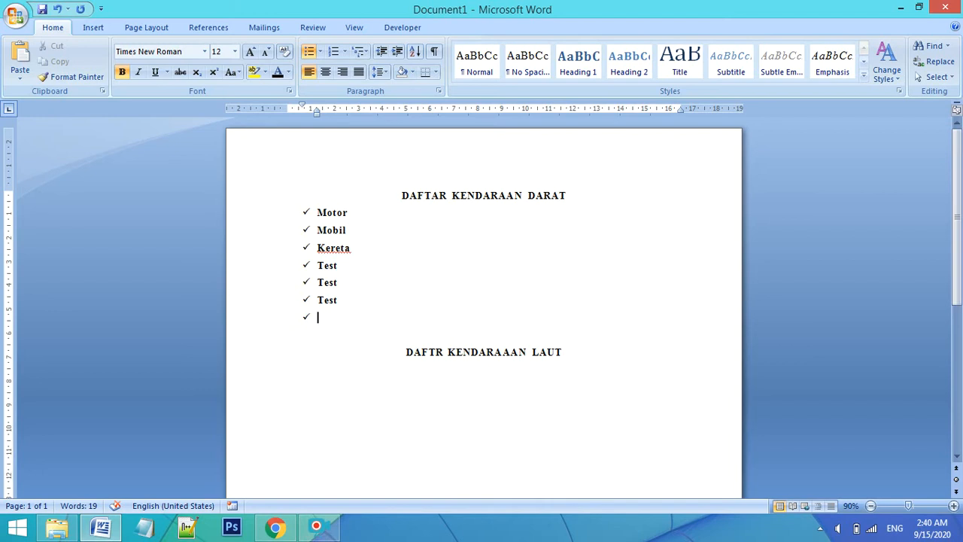
key(Return)
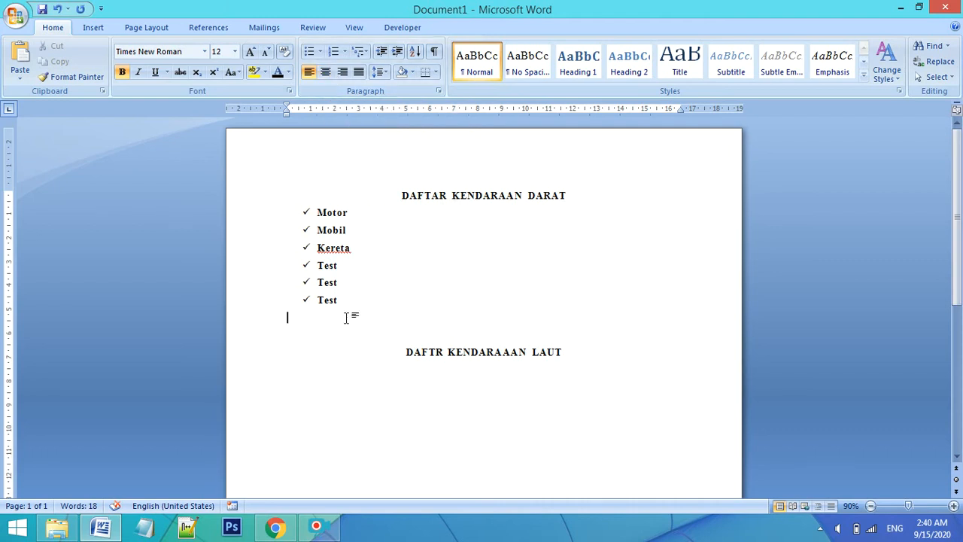
- Add a left-aligned line with 1. 2. 3. numbering below the heading DAFTR KENDARAAAN LAUT
drag(347, 306, 401, 195)
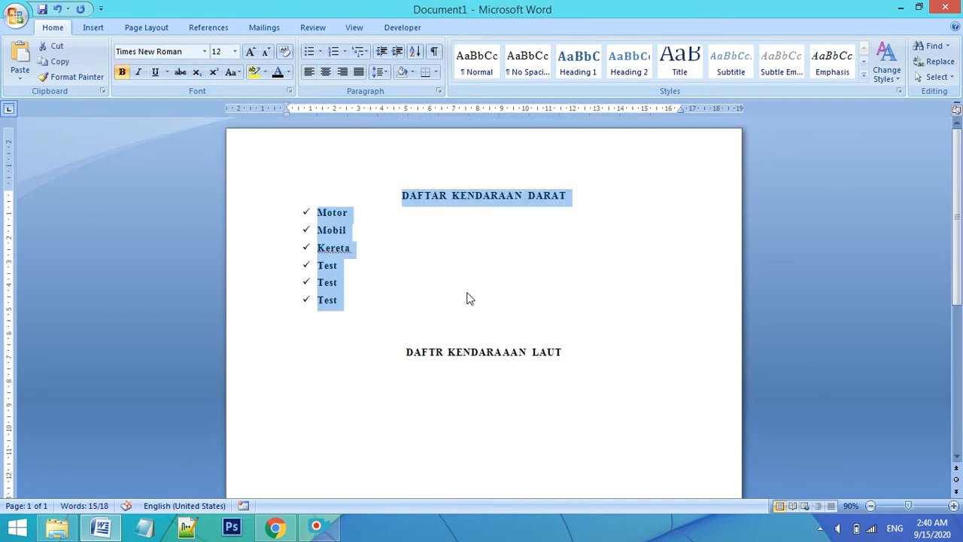
click(577, 351)
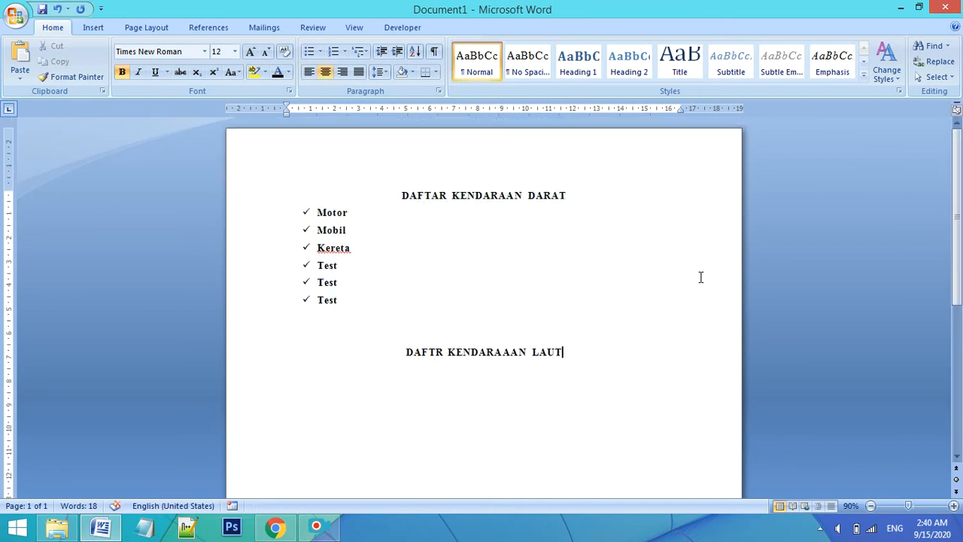
key(Return)
click(308, 72)
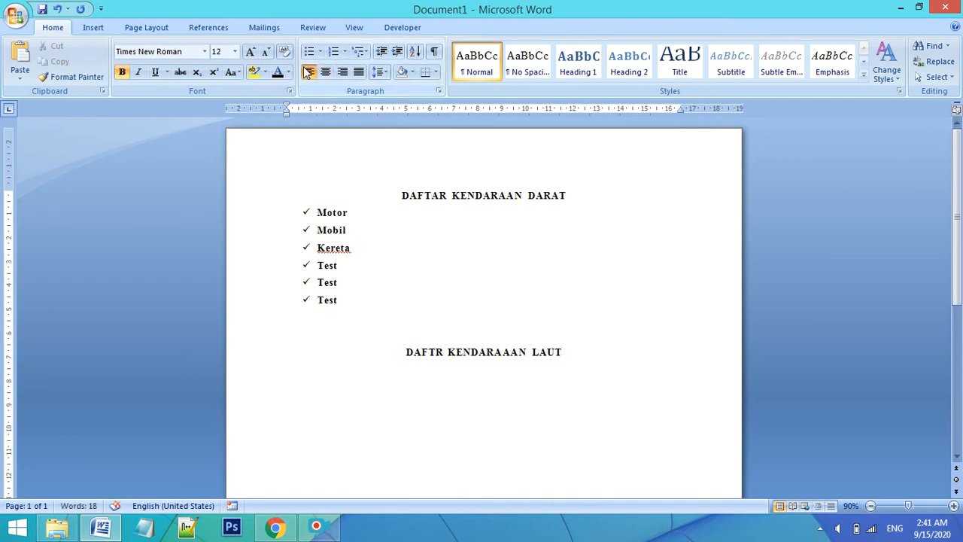
click(344, 51)
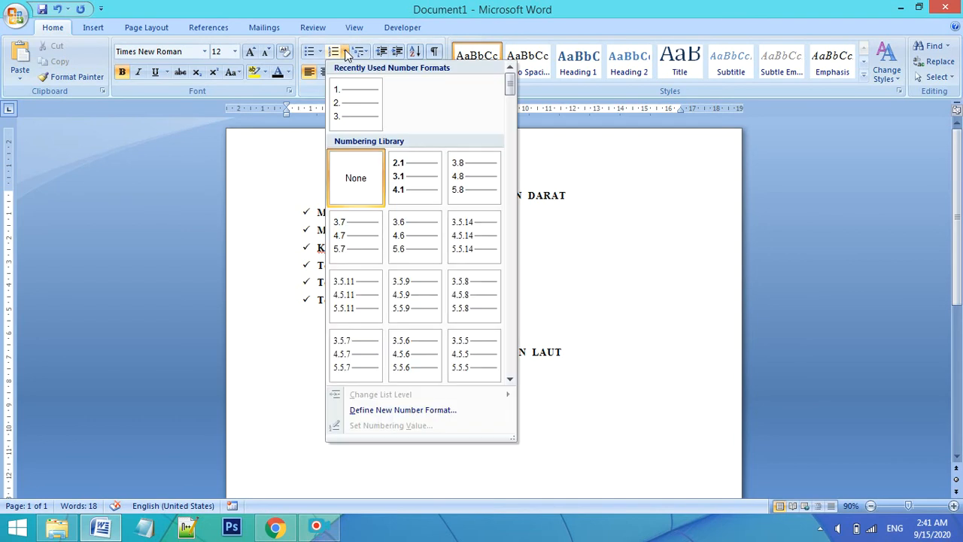
scroll(421, 188, down, 5)
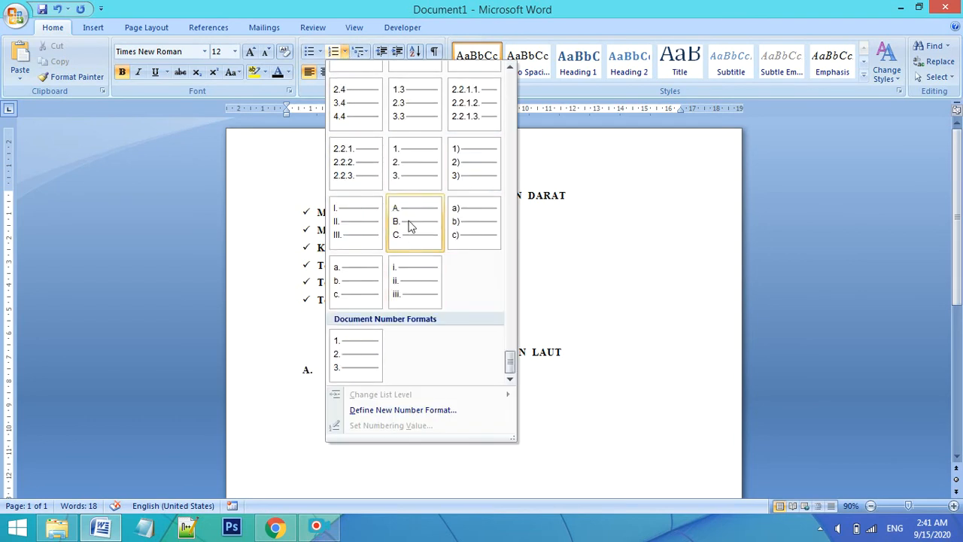
click(418, 171)
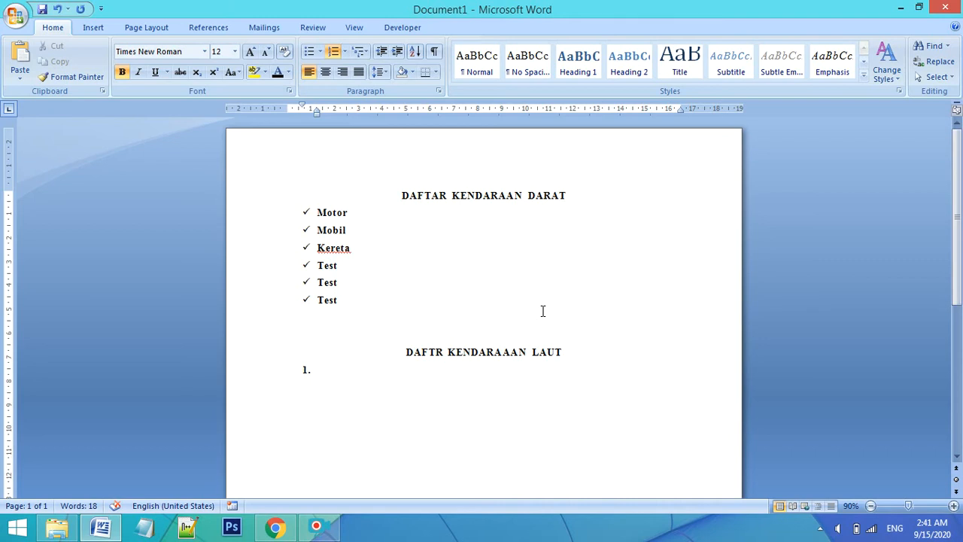
- Enter Perahu and Kapal as the first two items of the numbered list
text(Perahu)
key(Return)
text(Kapal)
drag(356, 304, 276, 203)
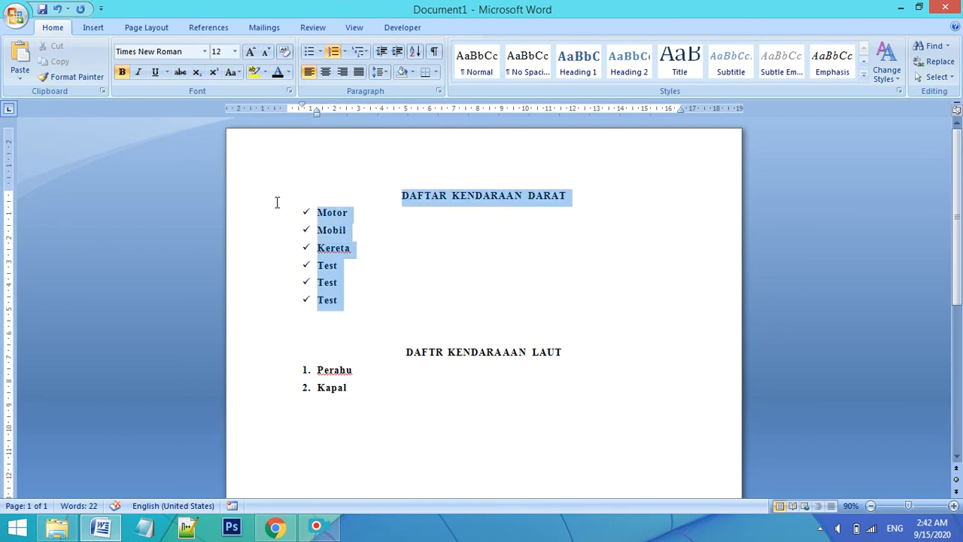
drag(373, 394, 289, 339)
click(383, 388)
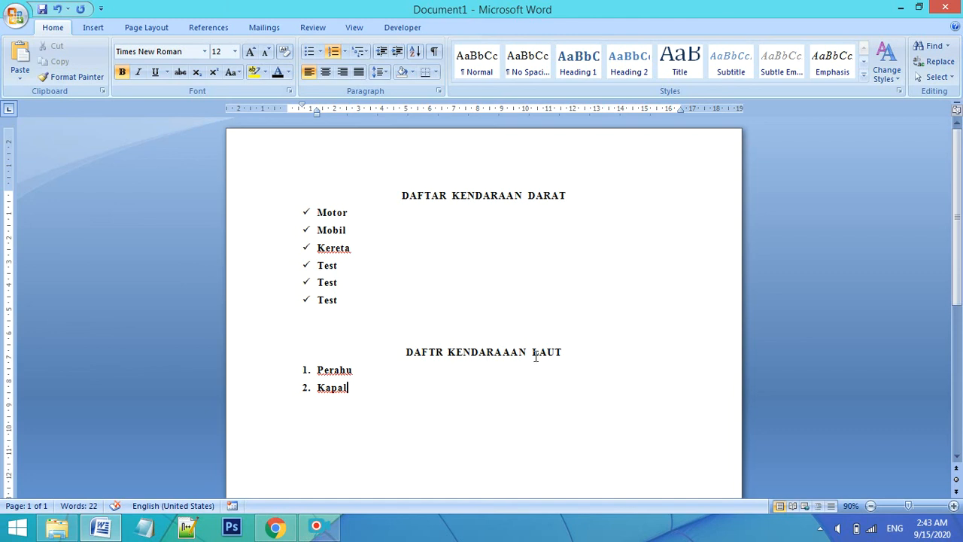
scroll(387, 363, down, 4)
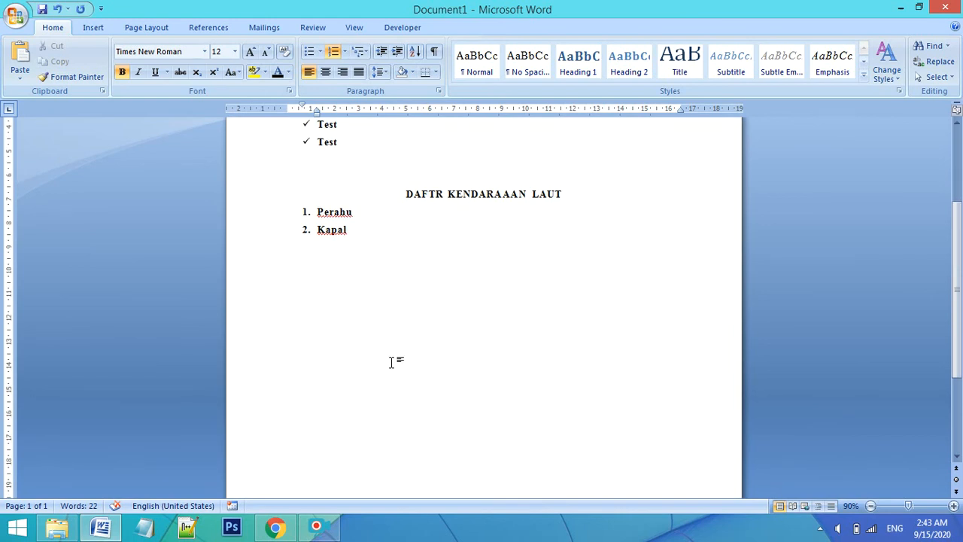
scroll(391, 361, up, 4)
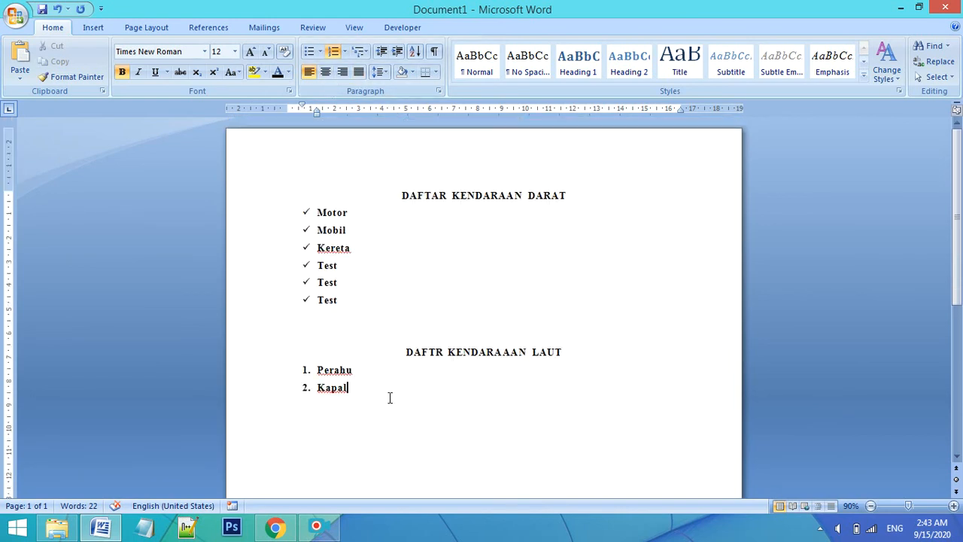
drag(371, 397, 312, 195)
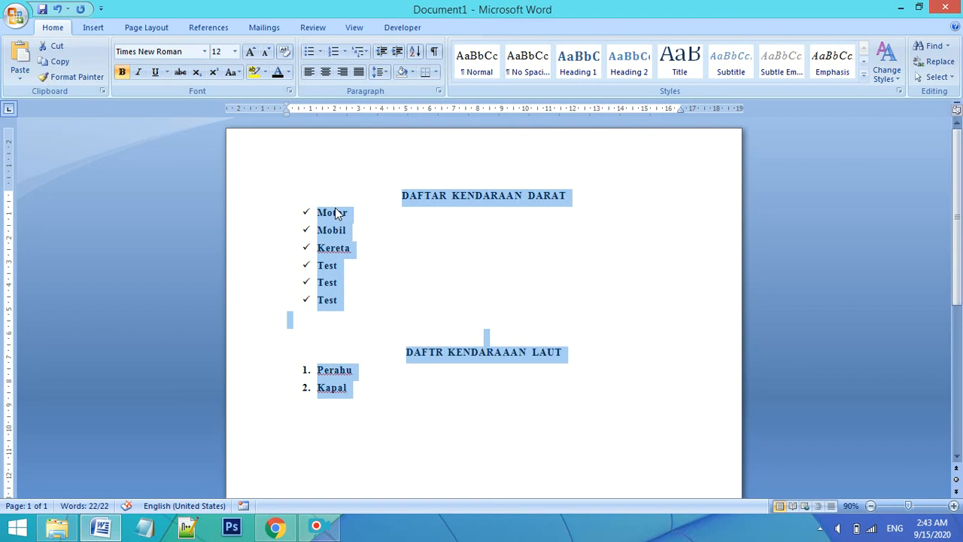
click(350, 272)
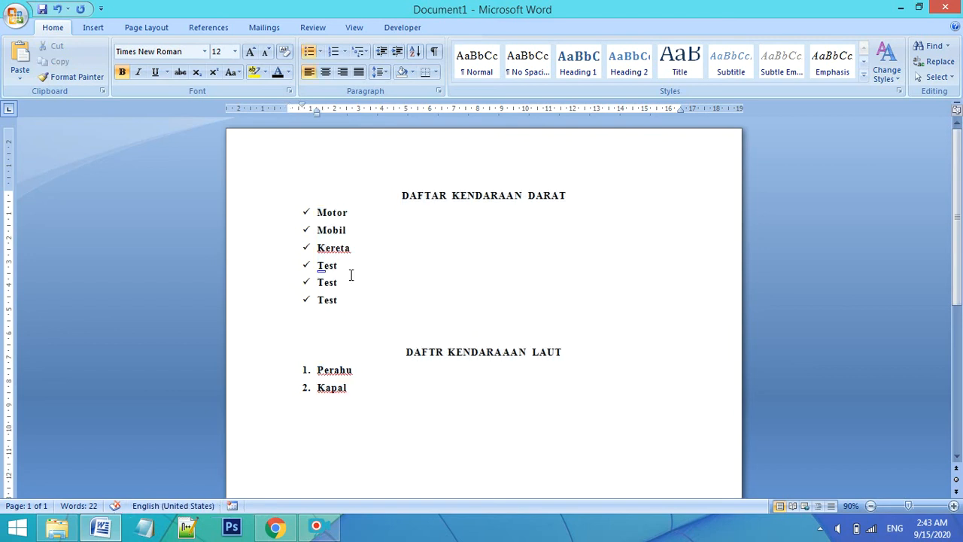
- Set the line spacing of all headings and list items to 2.5
drag(361, 387, 286, 180)
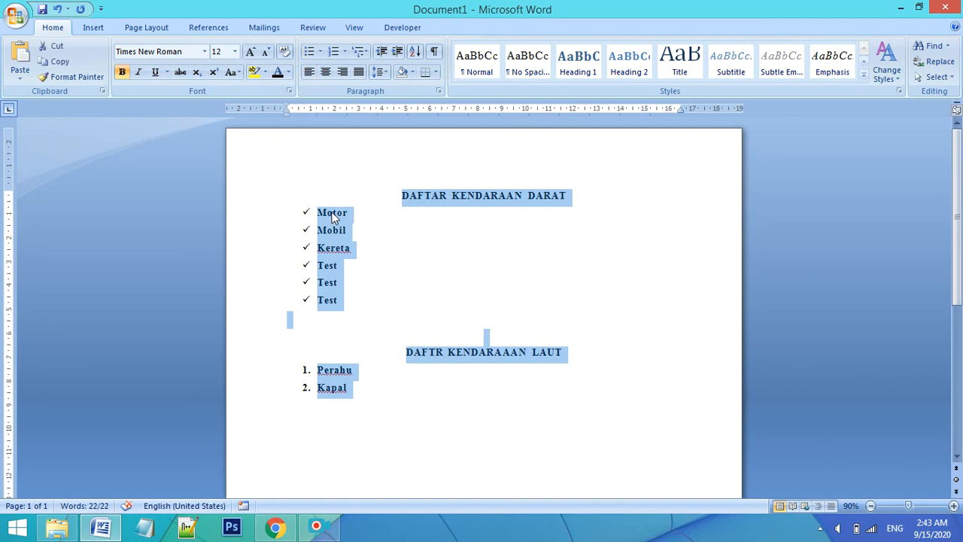
right_click(333, 214)
click(354, 121)
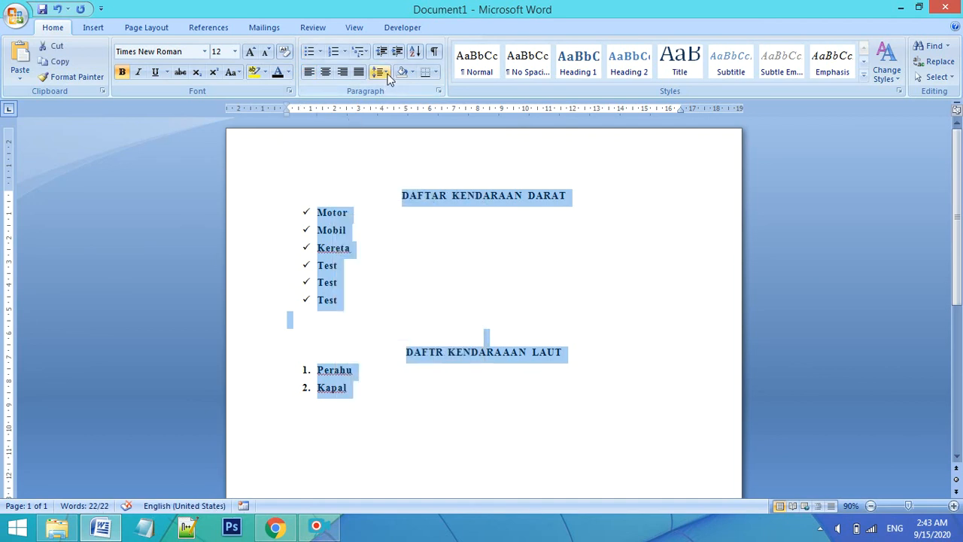
click(379, 71)
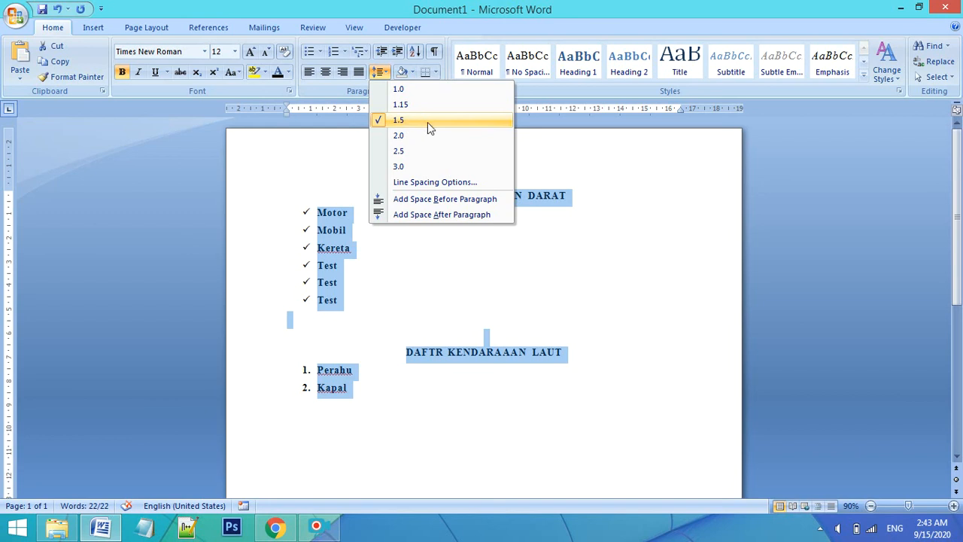
click(566, 208)
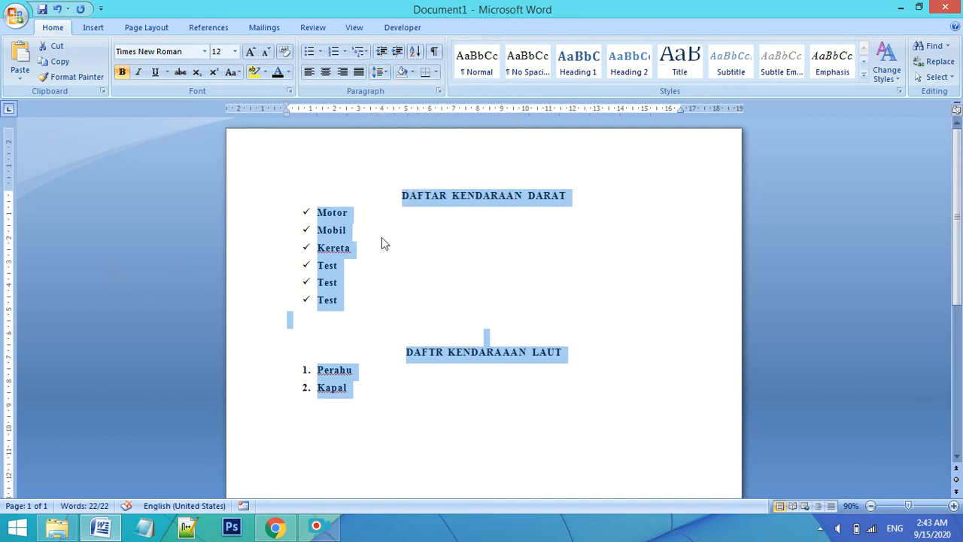
click(380, 71)
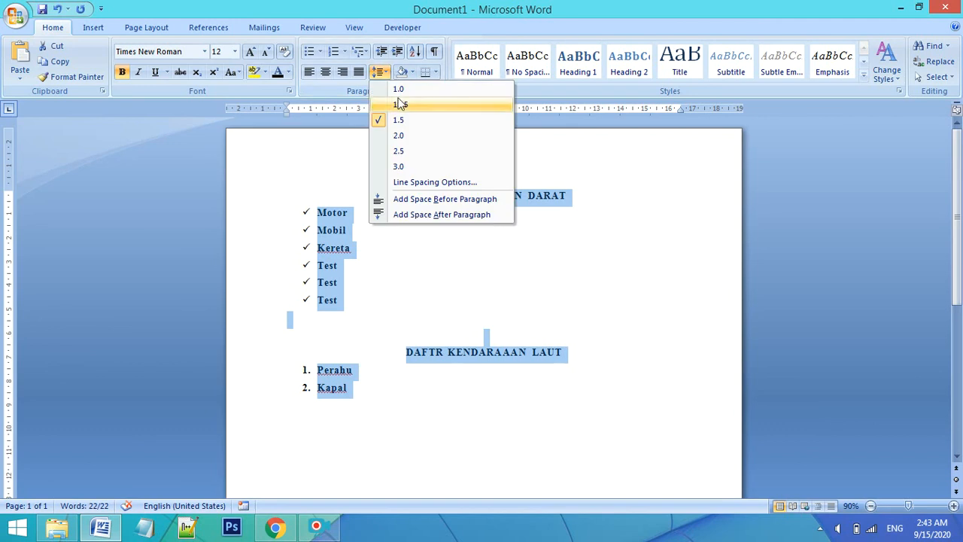
click(414, 151)
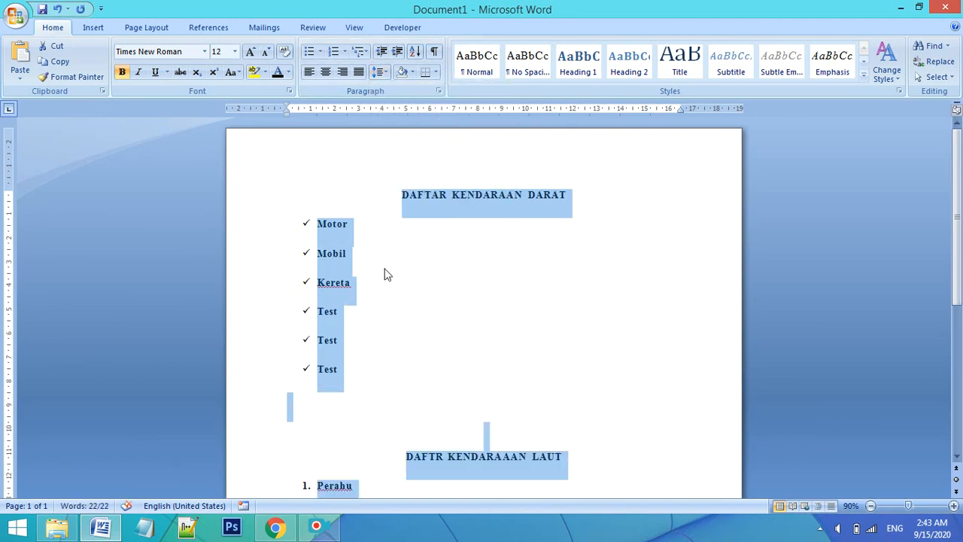
scroll(384, 273, down, 5)
scroll(394, 279, up, 5)
scroll(387, 258, down, 2)
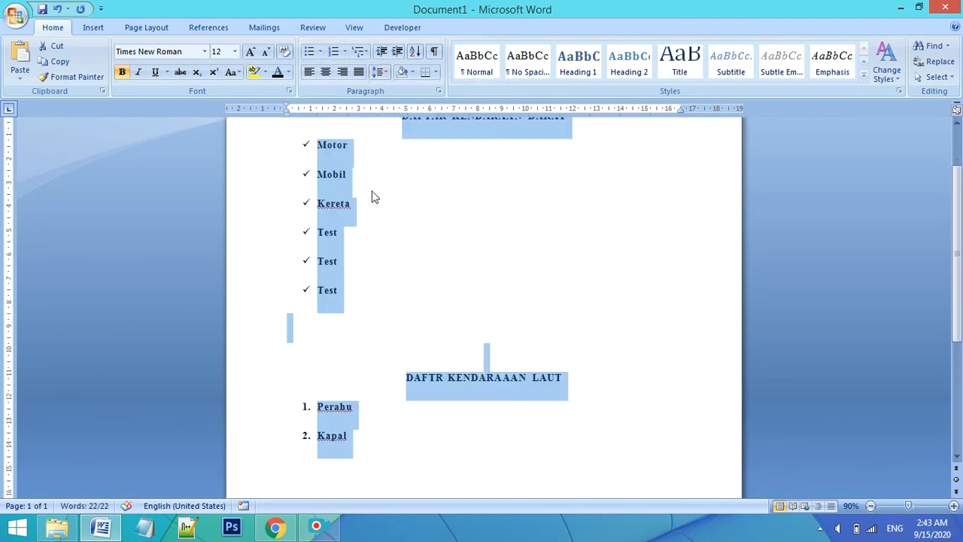
- Set the line spacing of the selected headings and lists to 3.0 and review both lists
click(390, 72)
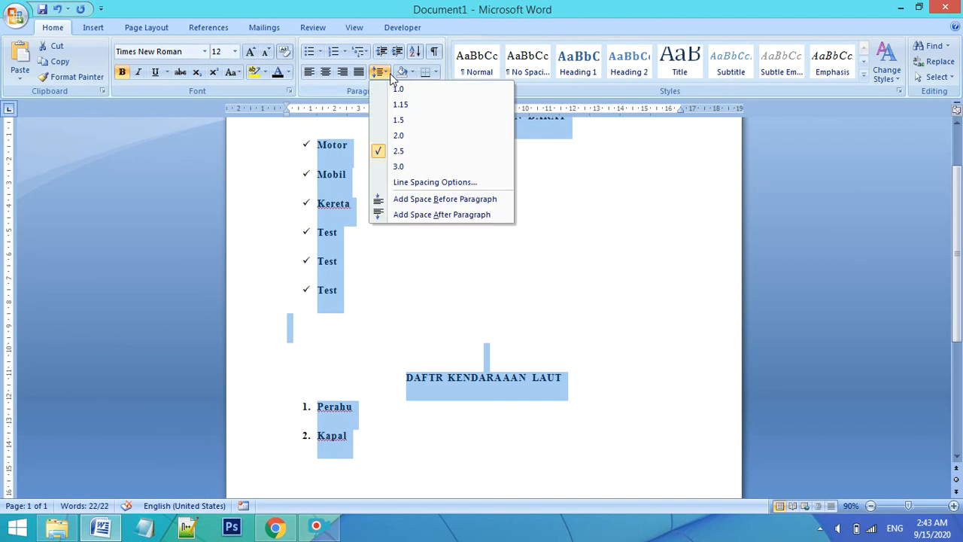
click(399, 166)
scroll(379, 266, down, 3)
scroll(379, 271, up, 4)
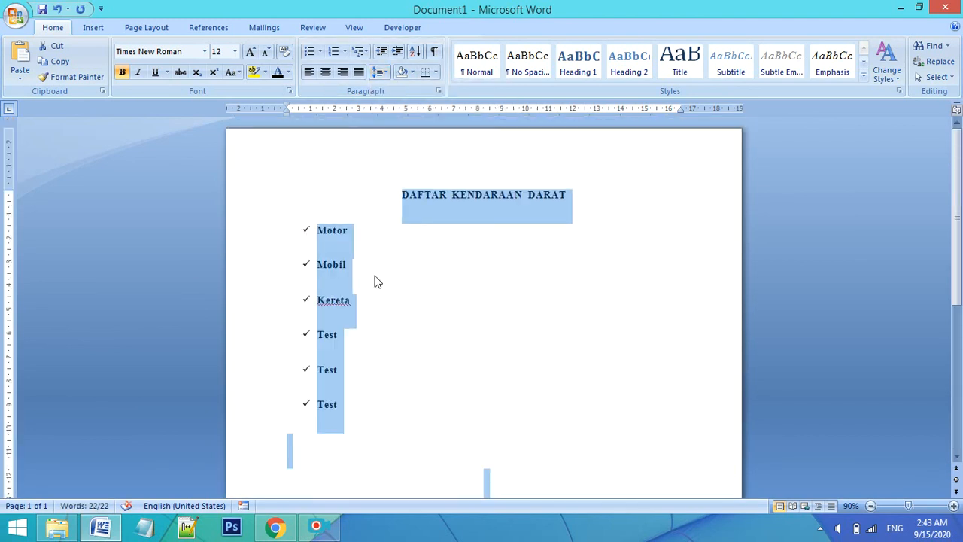
scroll(443, 228, down, 3)
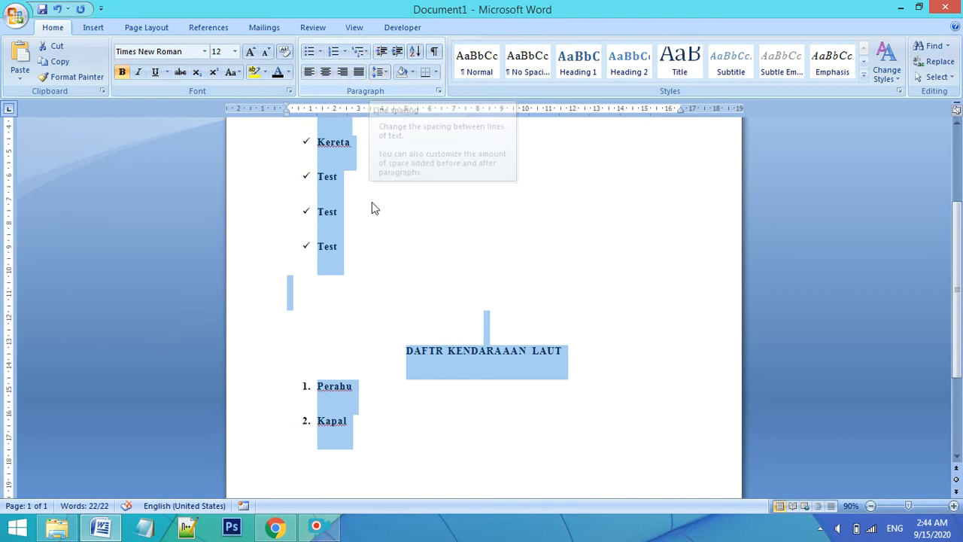
scroll(354, 243, up, 4)
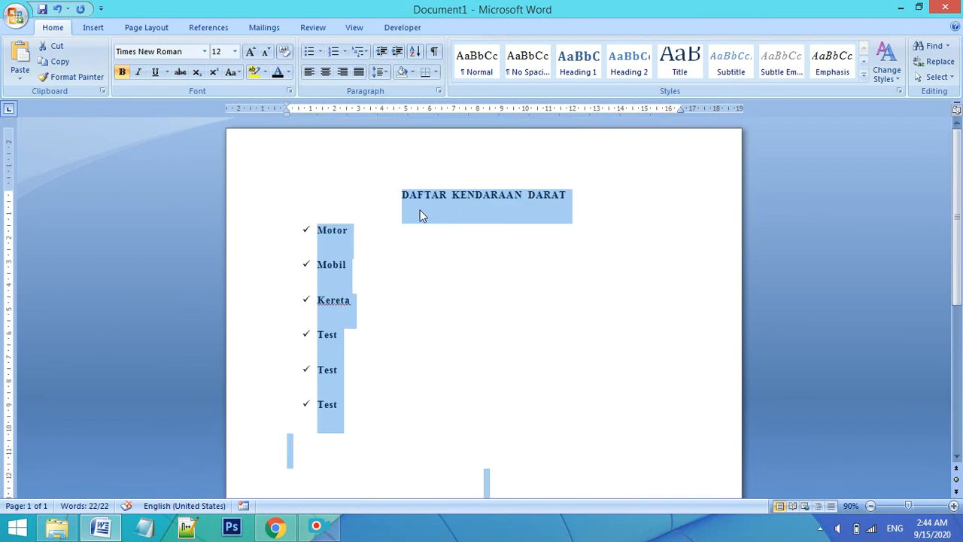
- Open the paragraph settings for the selected text, choose Body Text as outline level and enter 0 for the left indentation
right_click(420, 210)
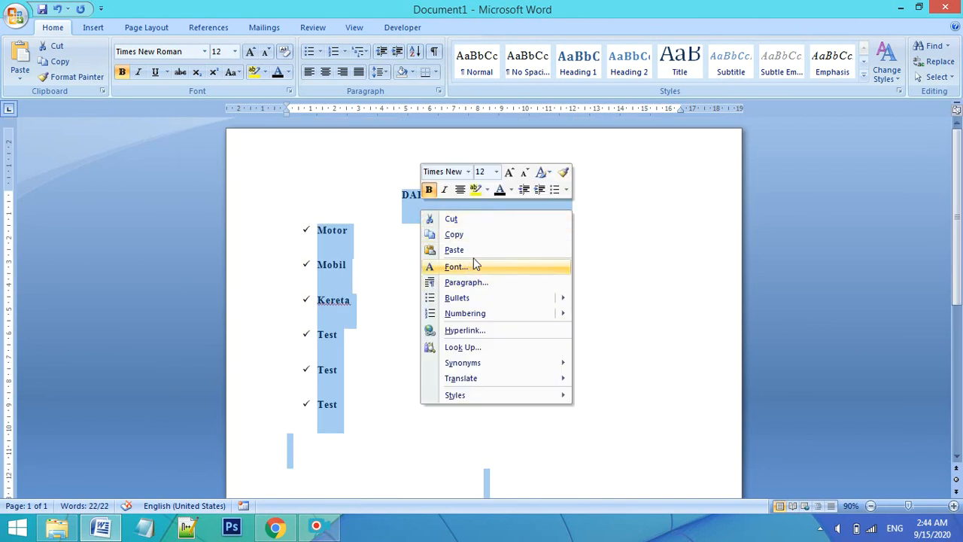
click(489, 284)
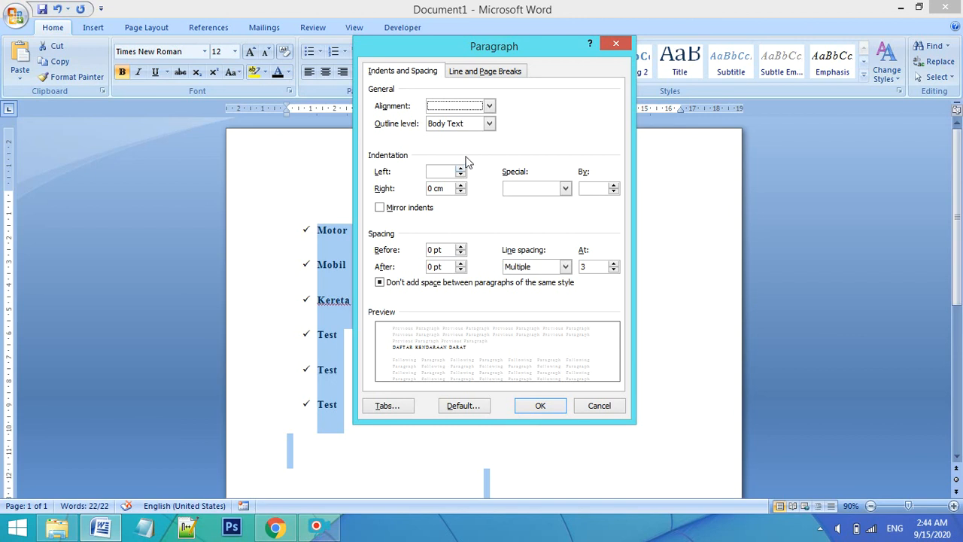
click(489, 123)
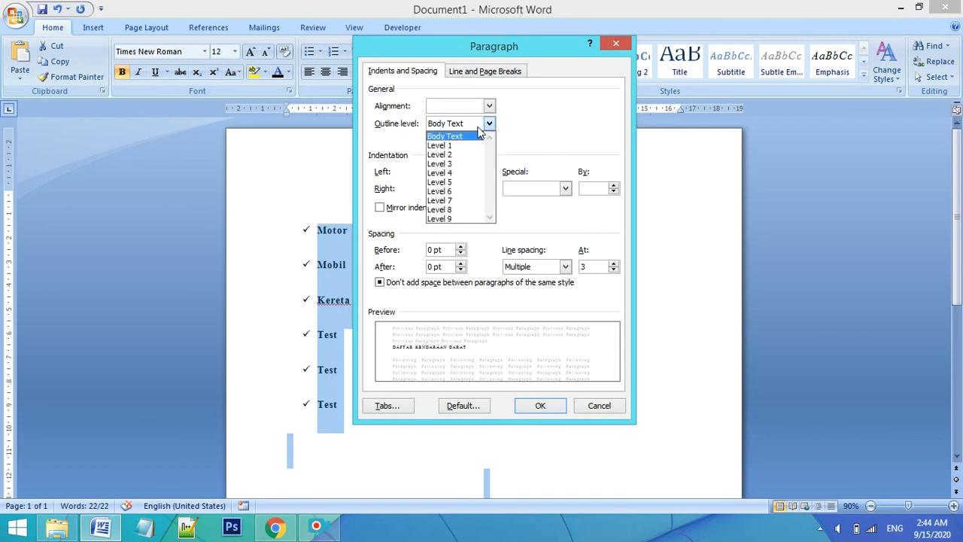
click(471, 136)
click(444, 172)
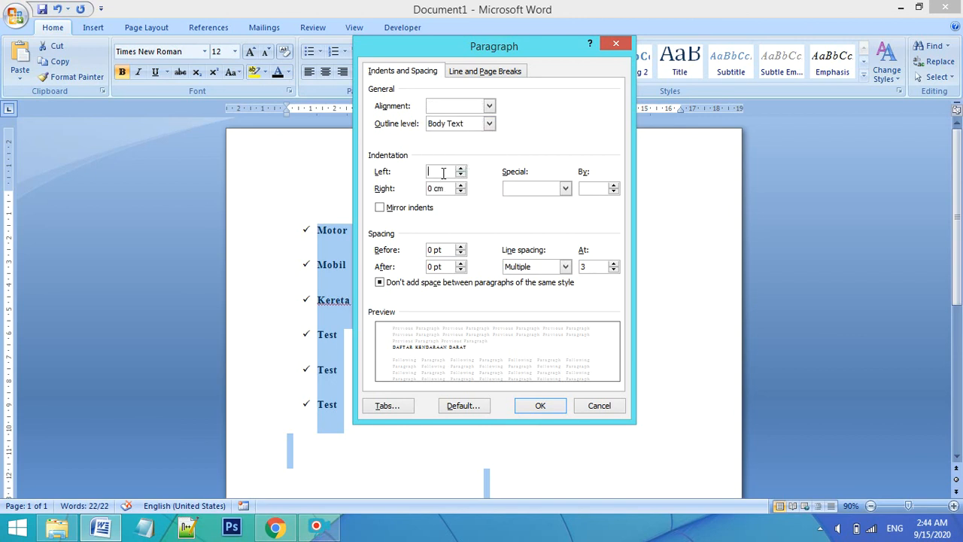
text(0)
click(547, 189)
click(543, 201)
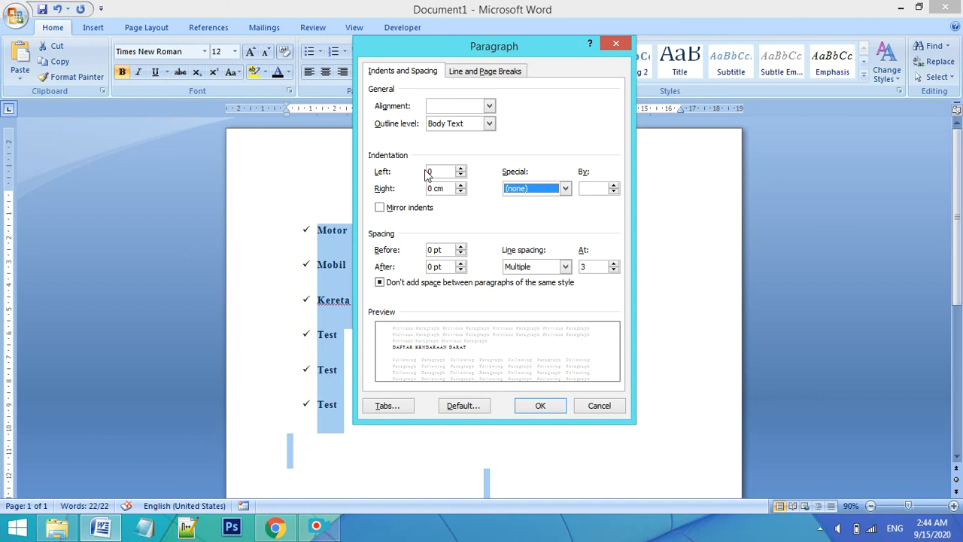
click(541, 189)
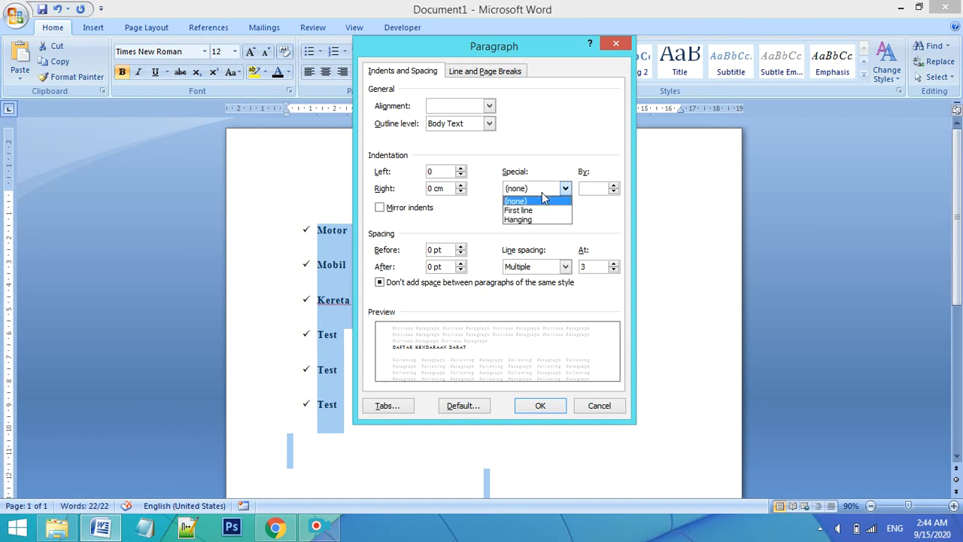
click(547, 188)
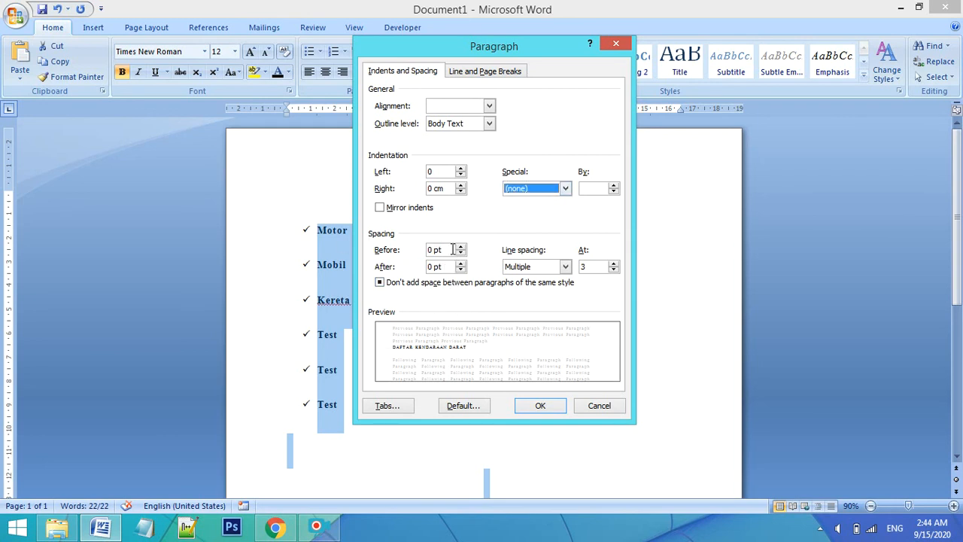
click(565, 268)
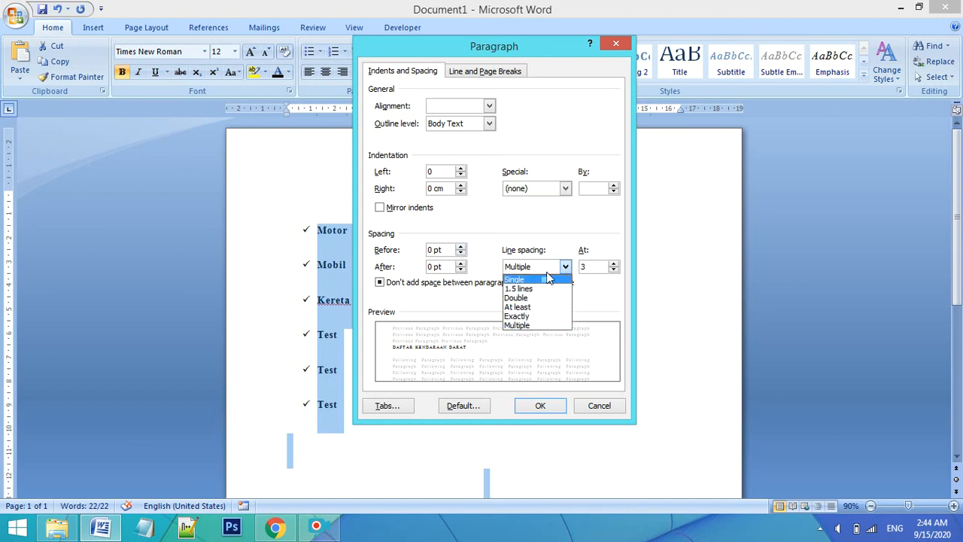
click(629, 48)
click(616, 44)
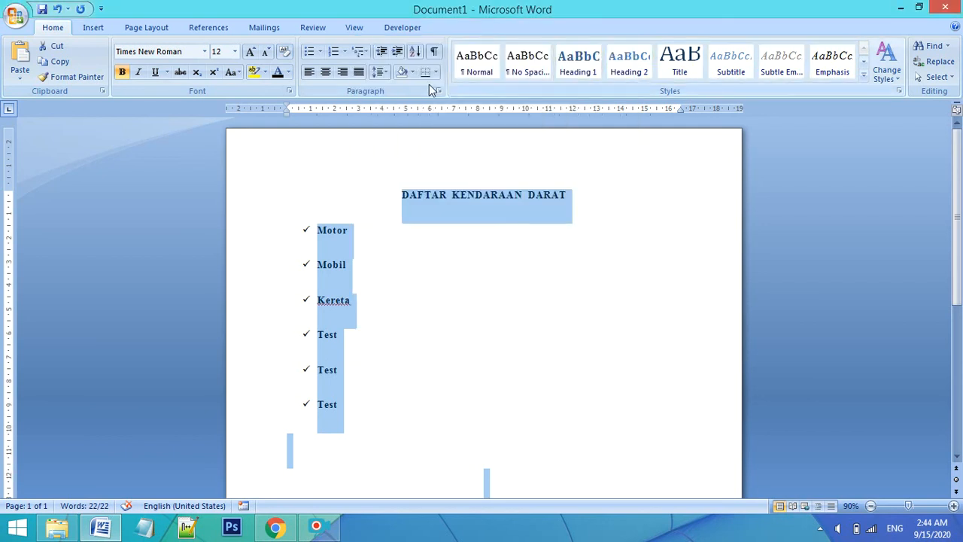
- Set the line spacing of the selected headings and lists to Double in the paragraph settings and apply it
click(385, 72)
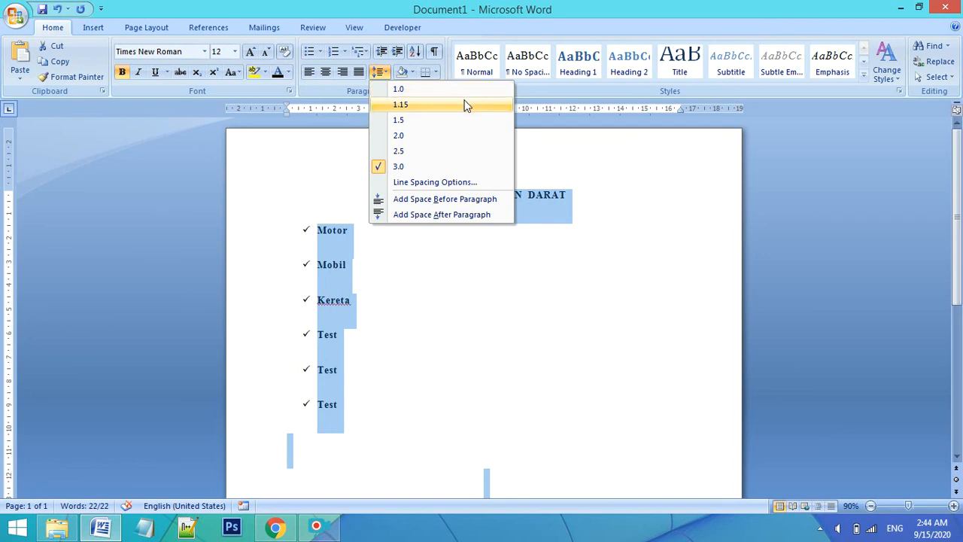
right_click(332, 301)
click(382, 374)
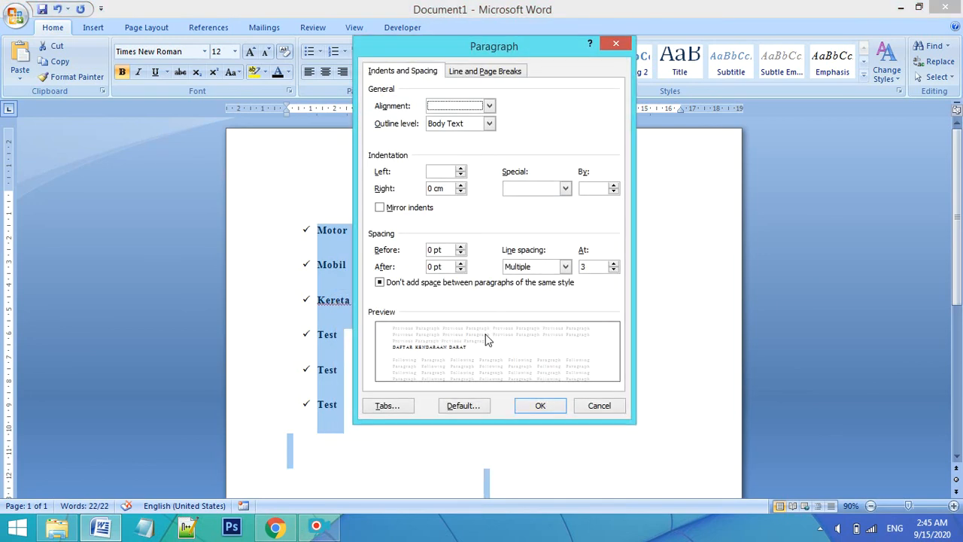
click(546, 269)
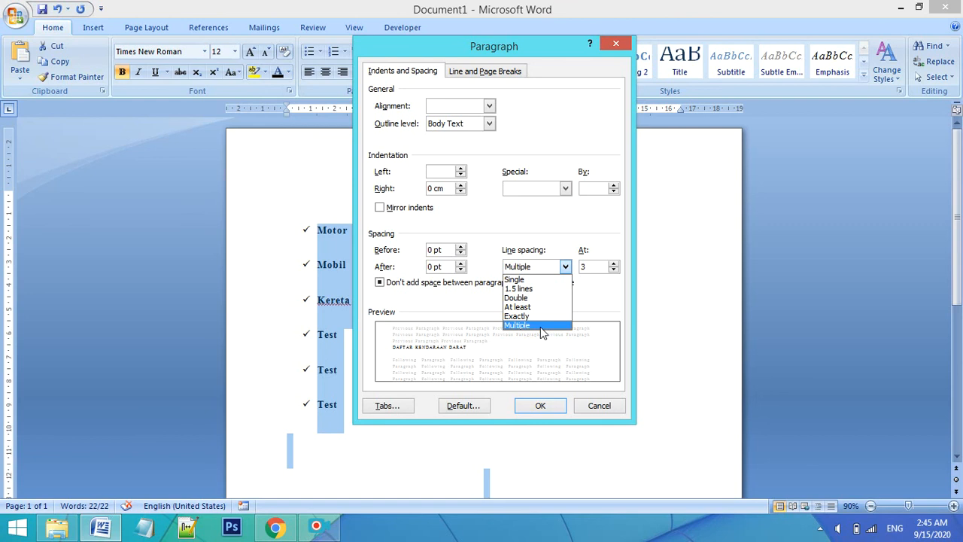
click(533, 297)
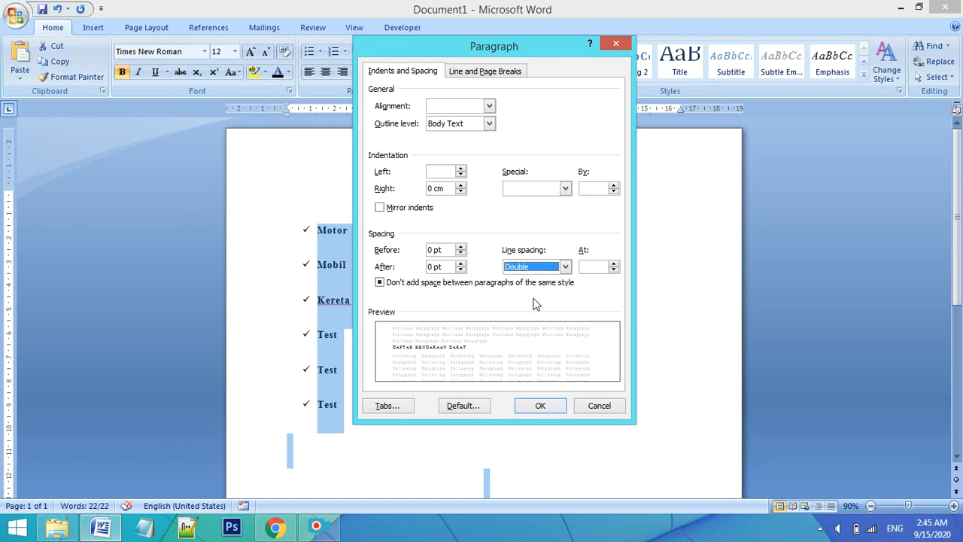
click(541, 406)
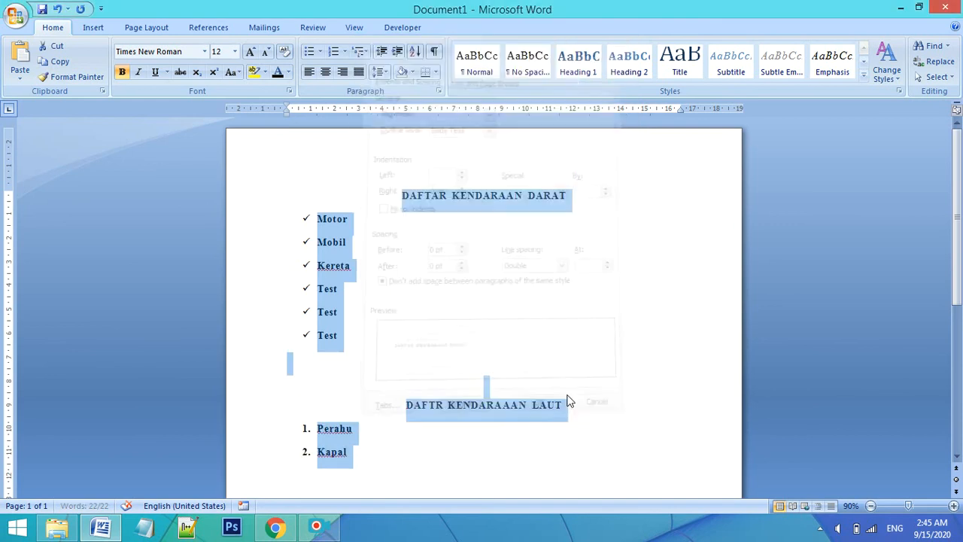
click(349, 254)
drag(343, 339, 273, 230)
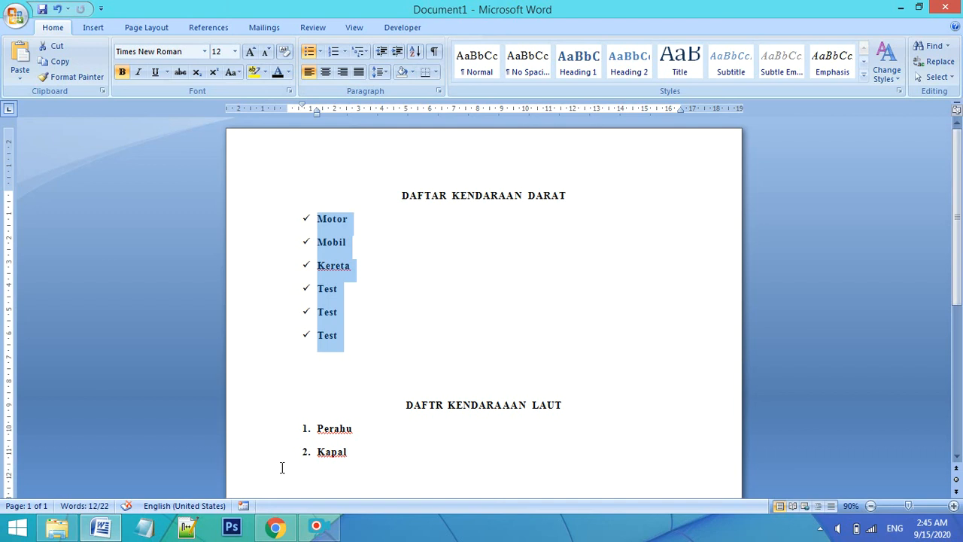
click(312, 478)
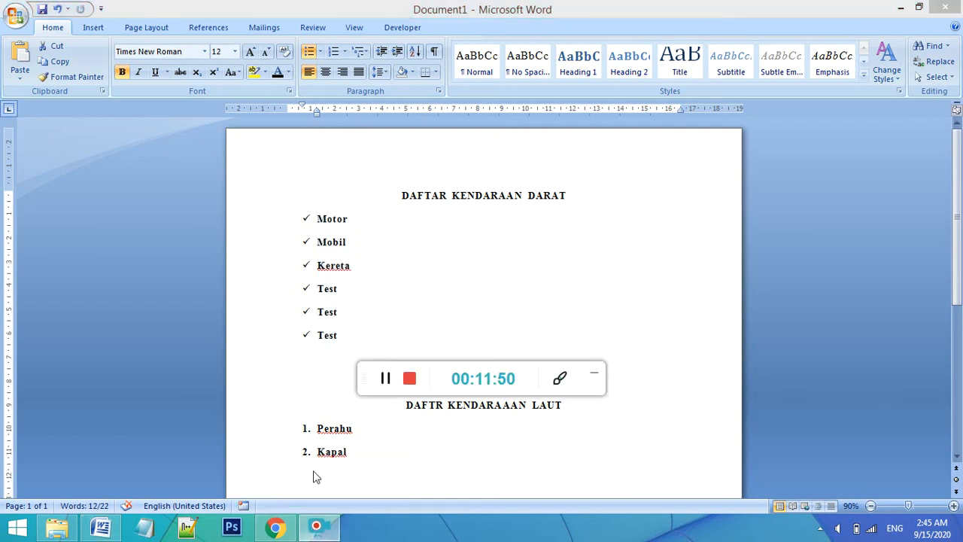